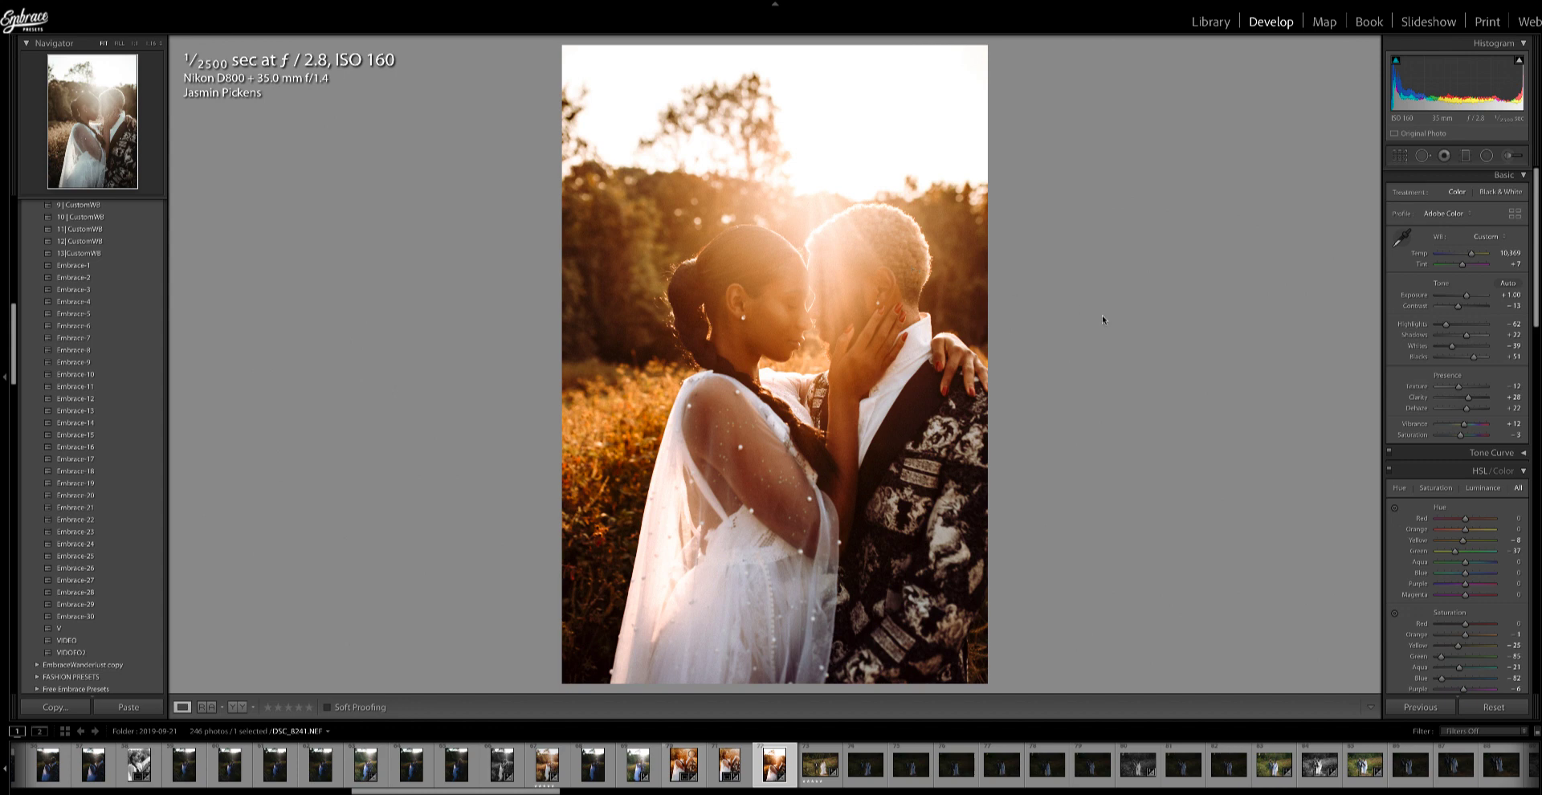
# Reset the couple photo's develop settings and raise its Exposure to +1.25
pyautogui.click(1494, 707)
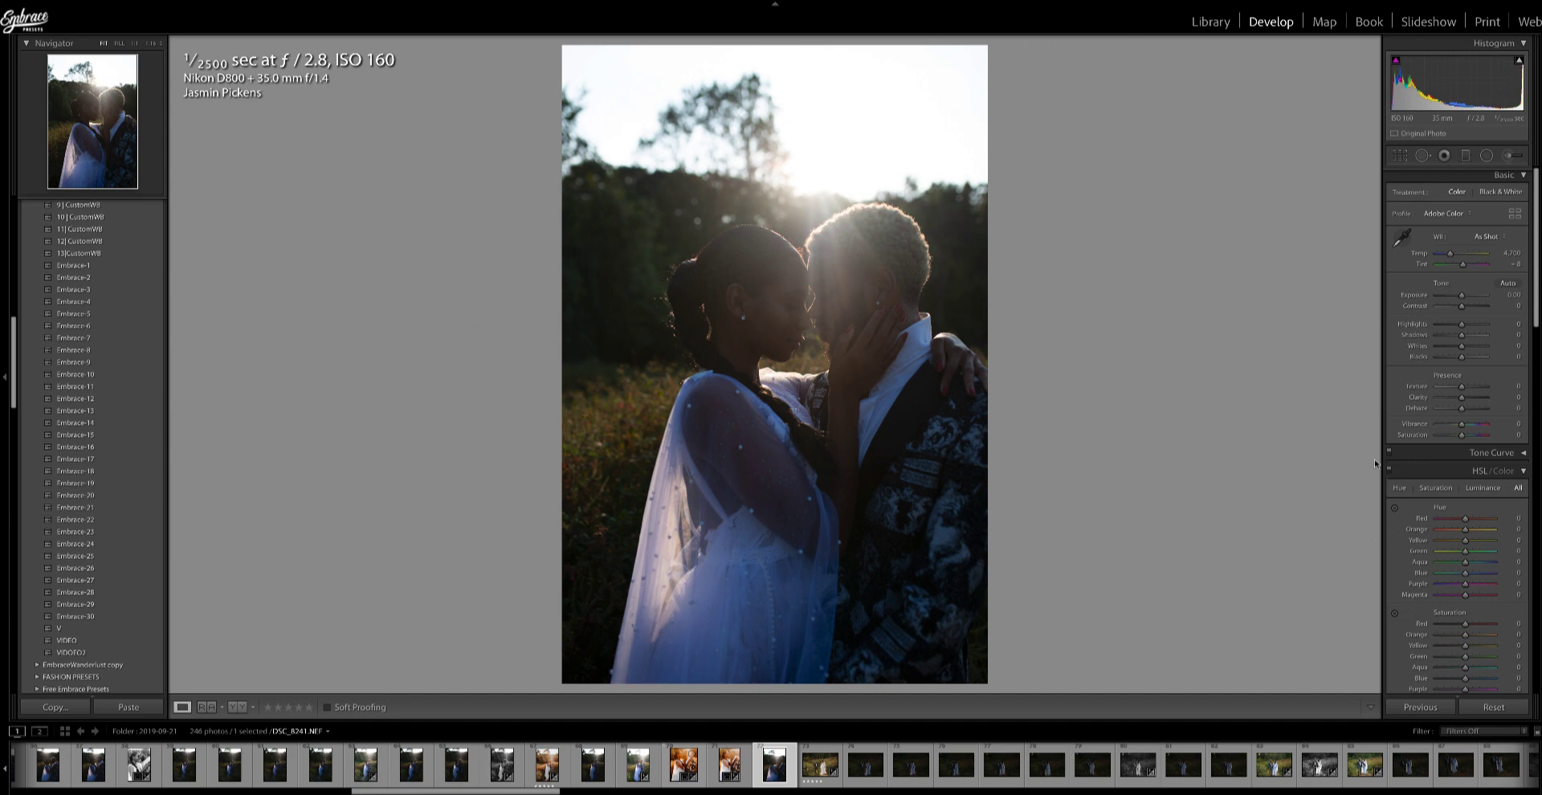
pyautogui.moveTo(1462, 296); pyautogui.dragTo(1467, 299)
pyautogui.press('z')
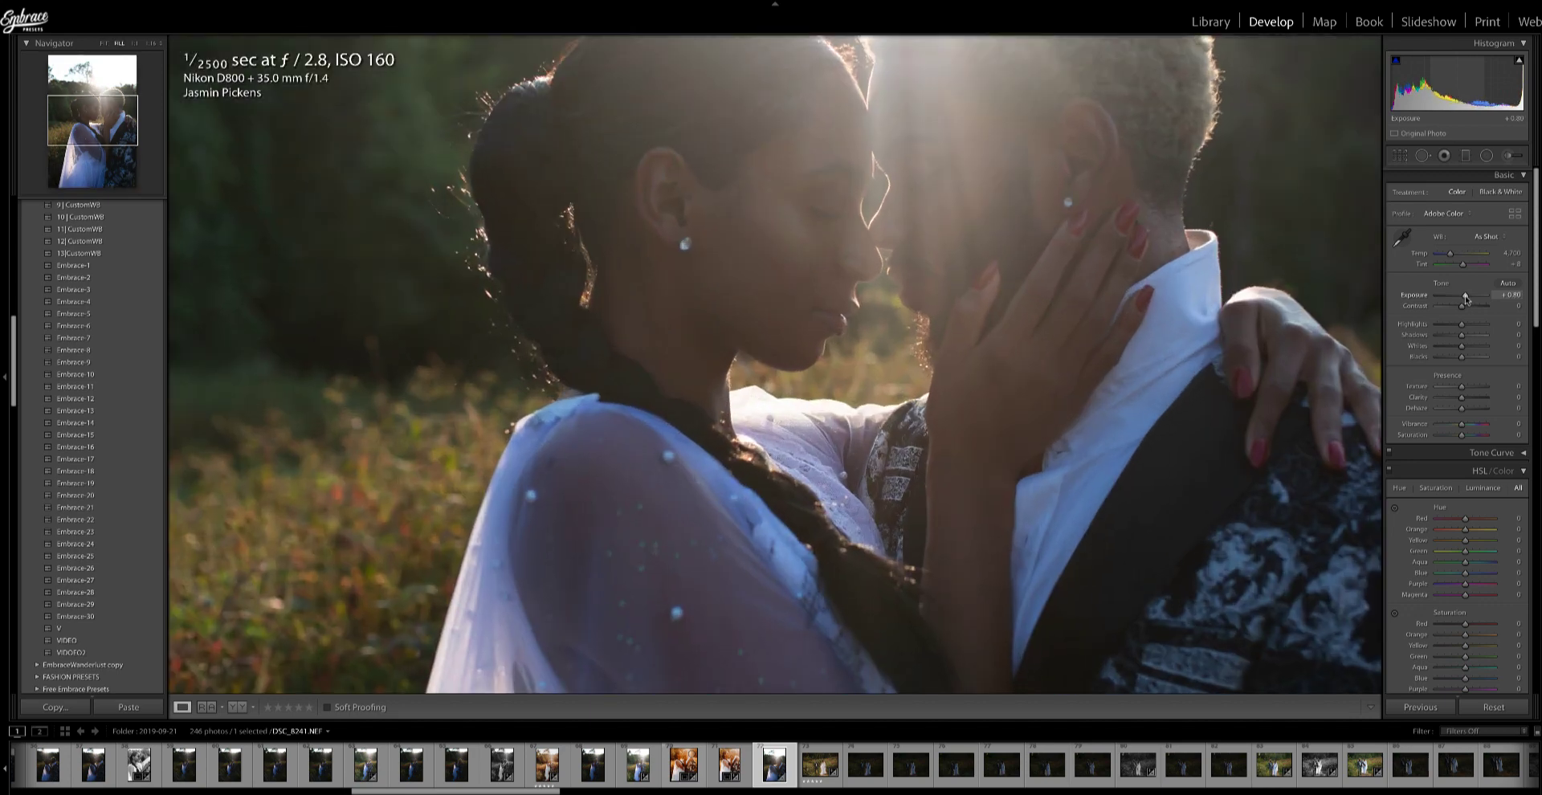
pyautogui.press('z')
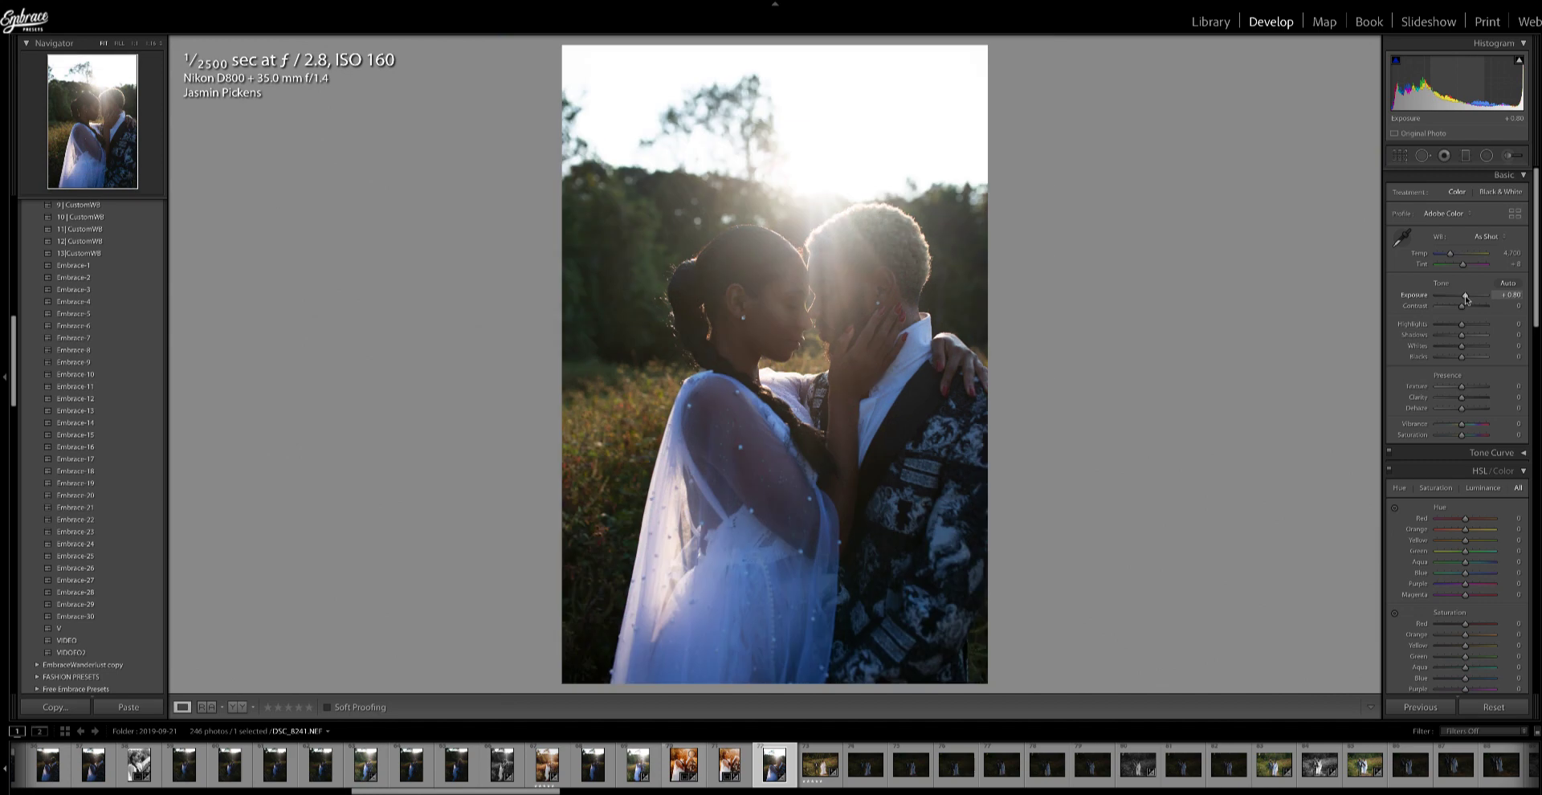
pyautogui.moveTo(1466, 299); pyautogui.dragTo(1464, 299)
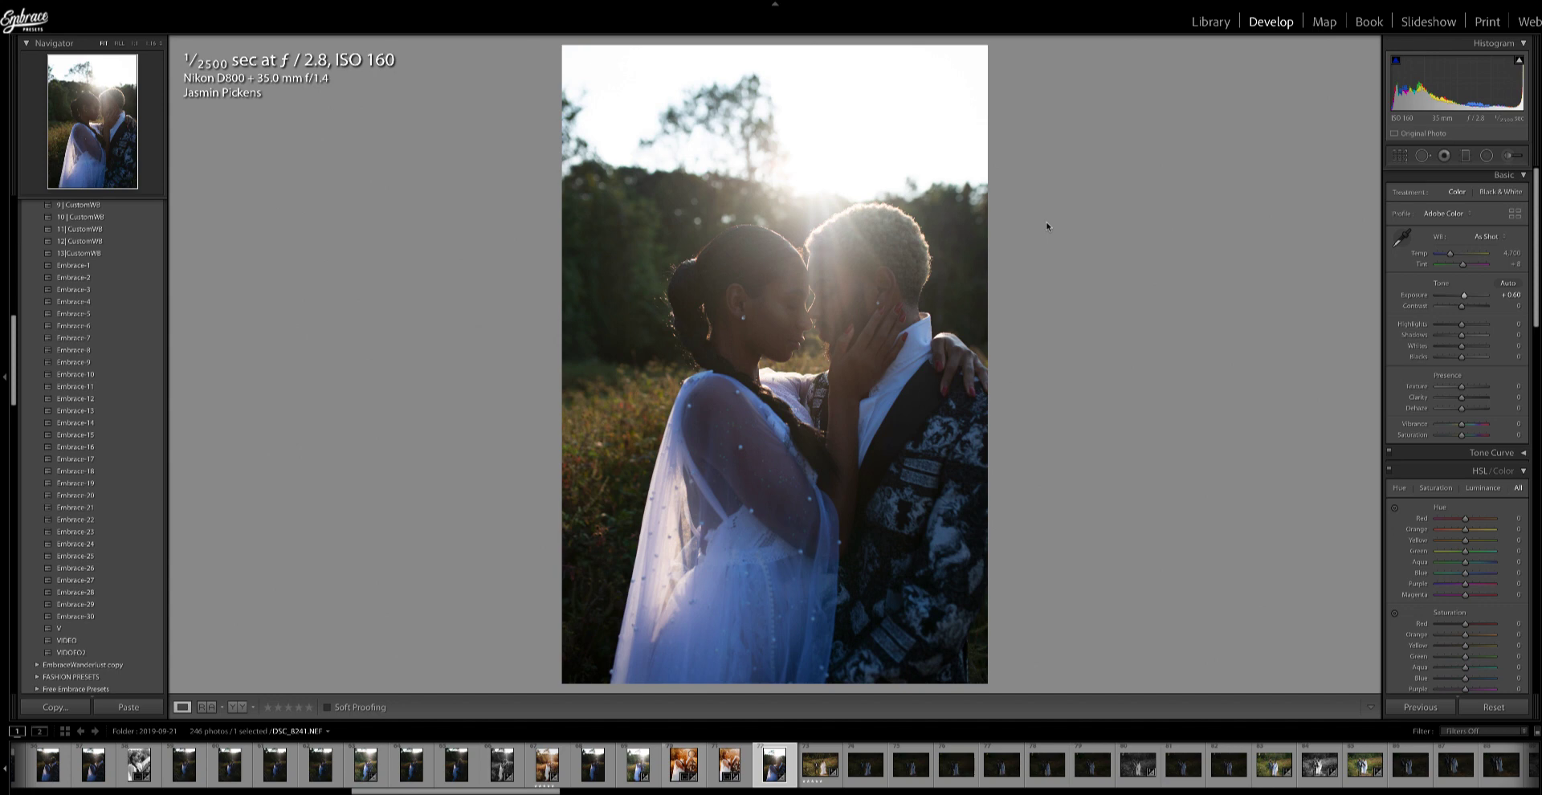
pyautogui.press('z')
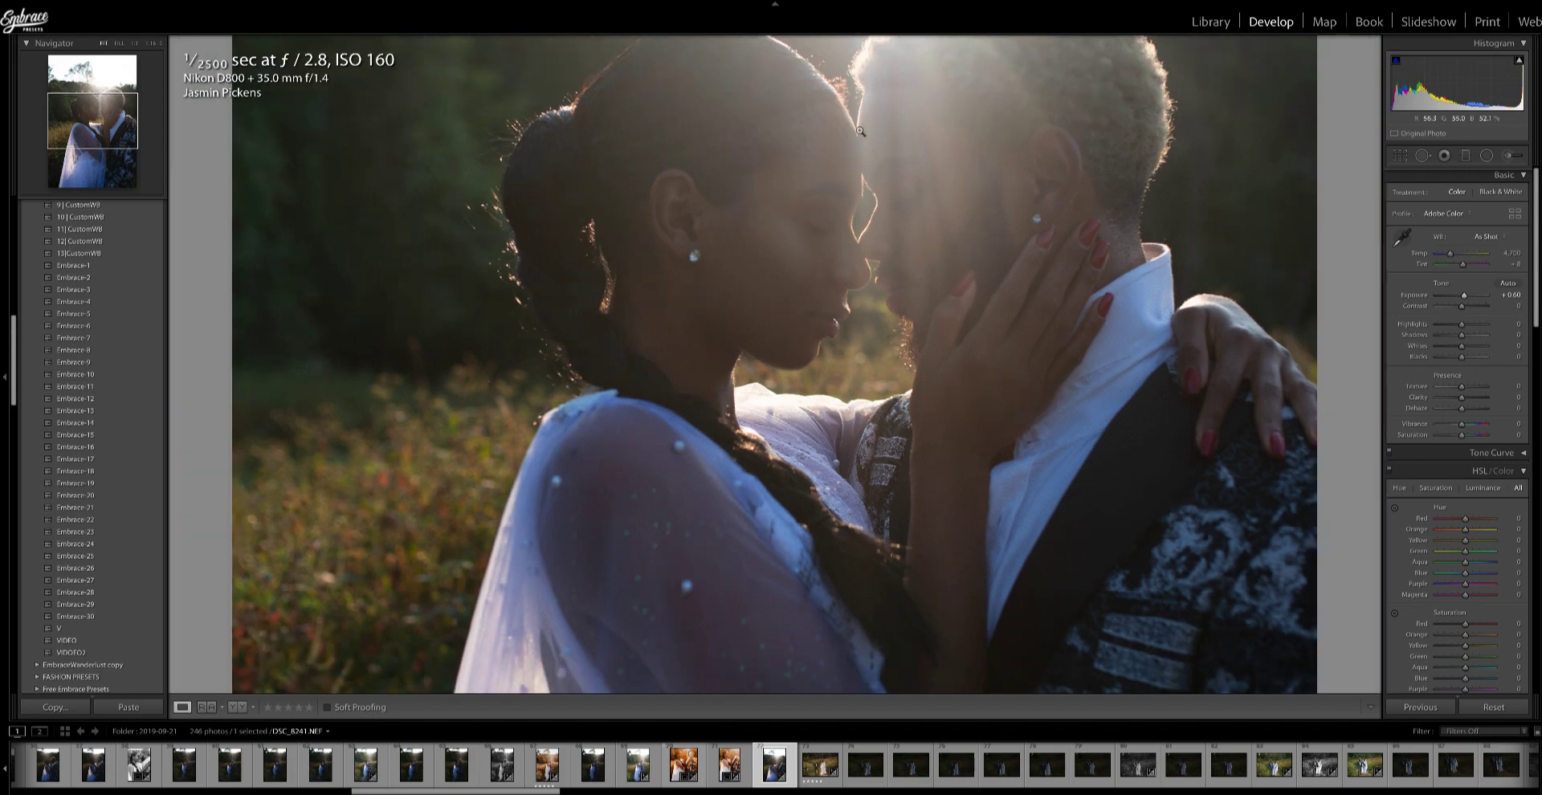
pyautogui.click(860, 130)
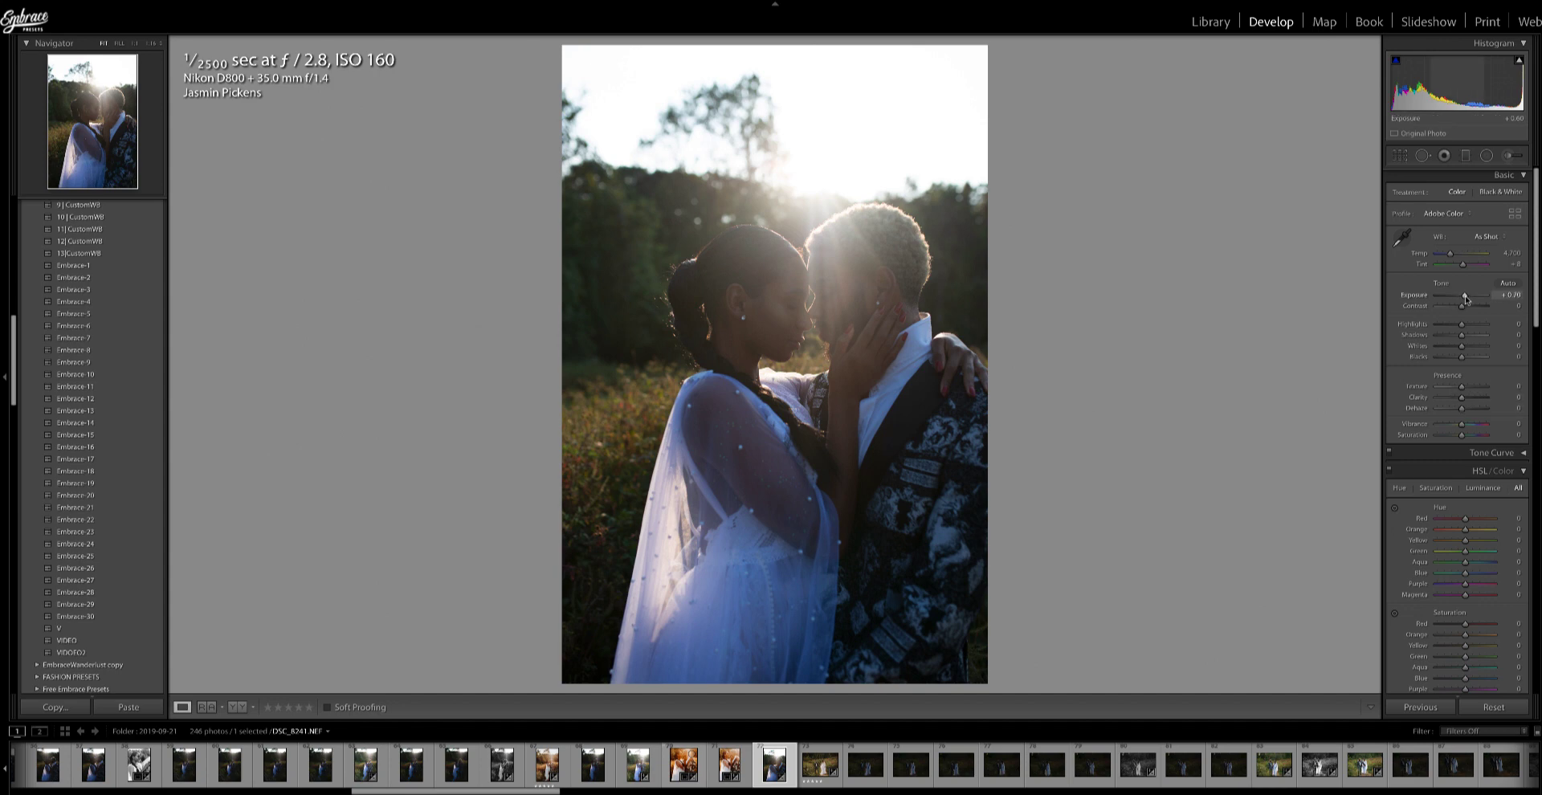
pyautogui.moveTo(1464, 296); pyautogui.dragTo(1470, 299)
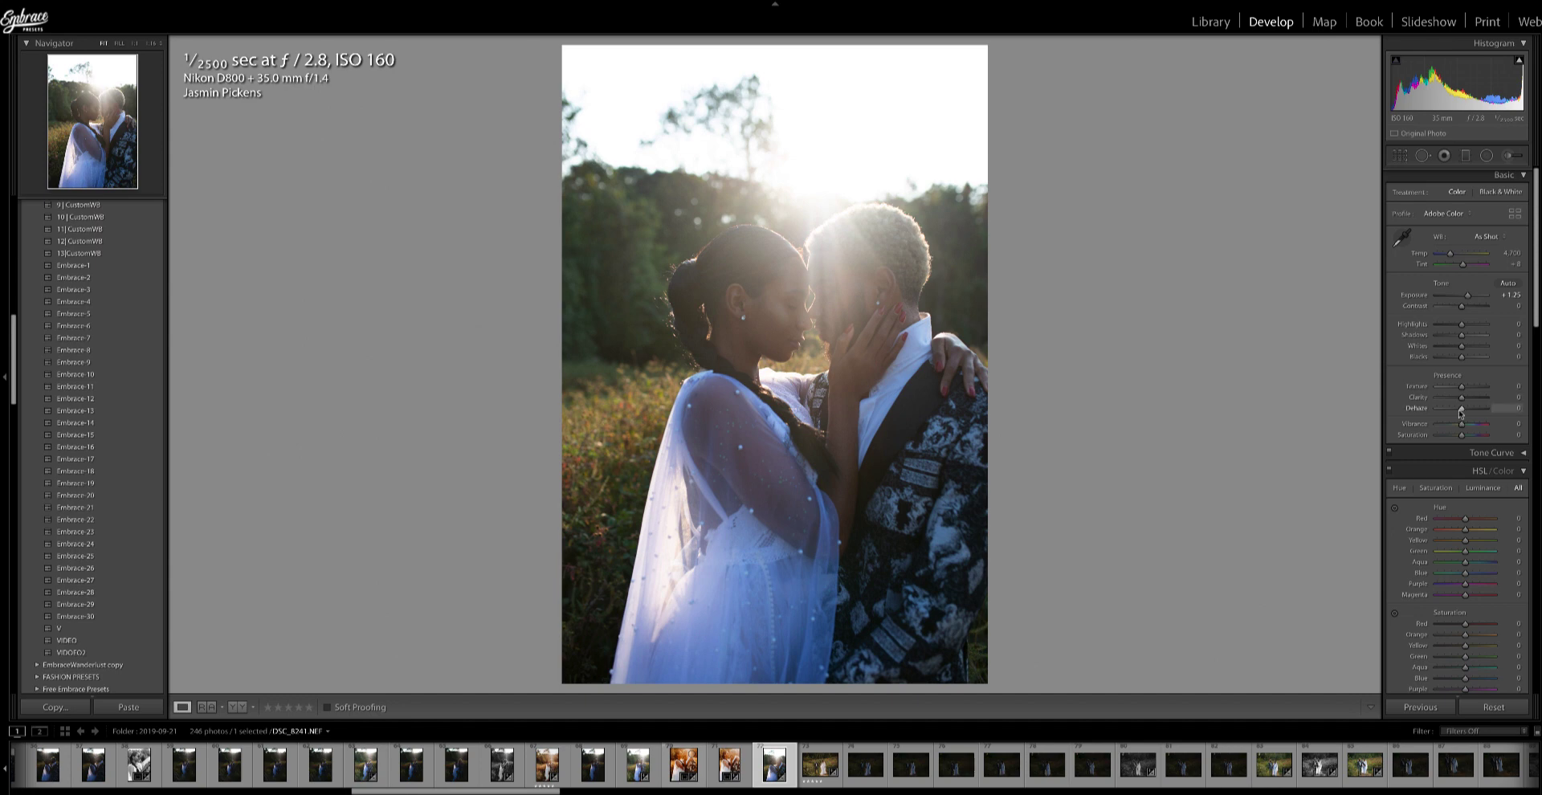
# Try adjusting Dehaze, Clarity and Texture on the photo, and reset all three to their defaults
pyautogui.moveTo(1462, 412)
pyautogui.mouseDown()
pyautogui.moveTo(1483, 413)
pyautogui.moveTo(1466, 413)
pyautogui.moveTo(1461, 389)
pyautogui.mouseUp()
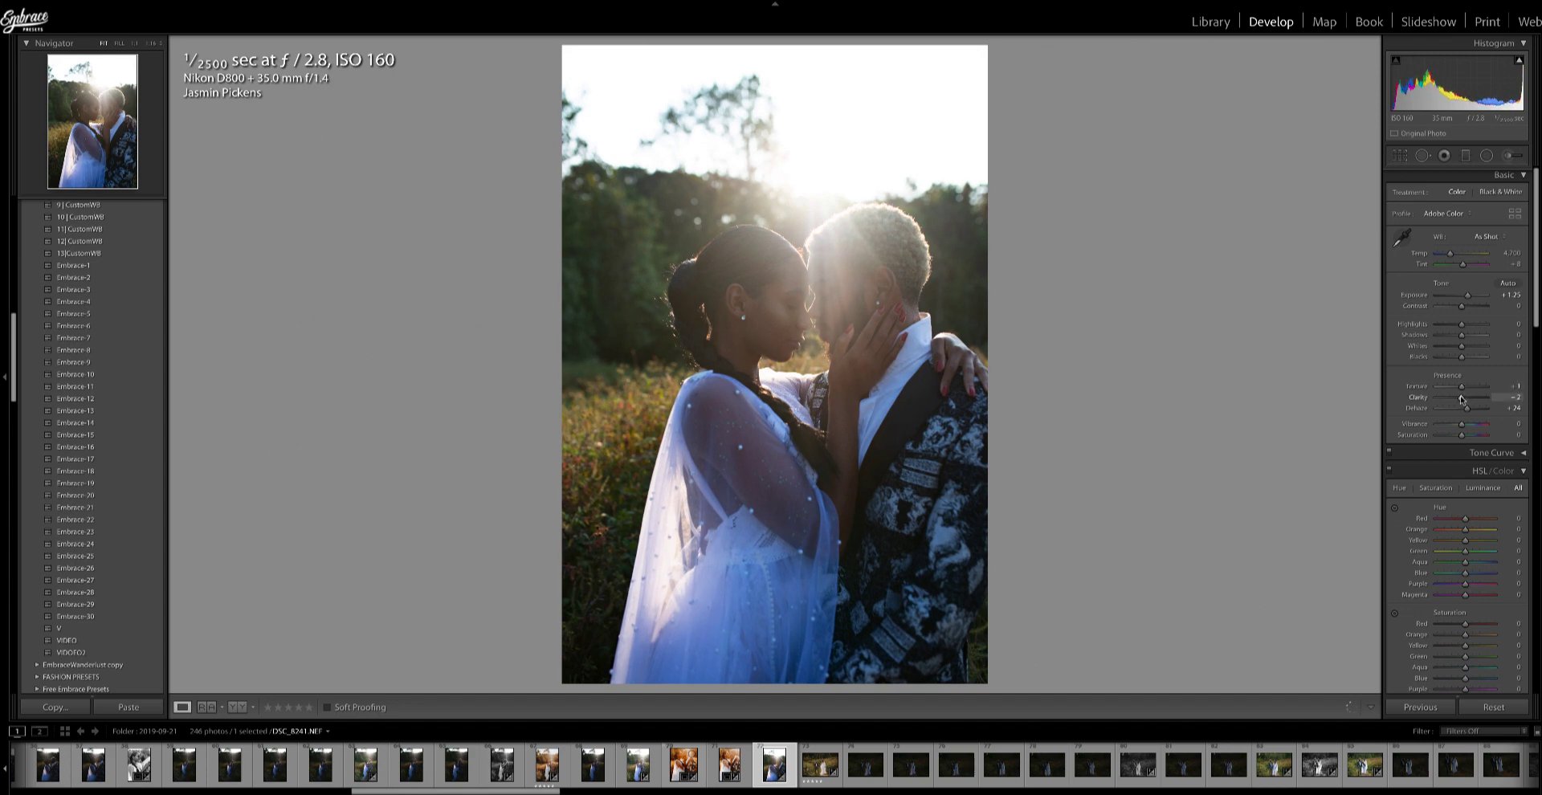
pyautogui.doubleClick(1461, 397)
pyautogui.doubleClick(1462, 408)
pyautogui.doubleClick(1463, 388)
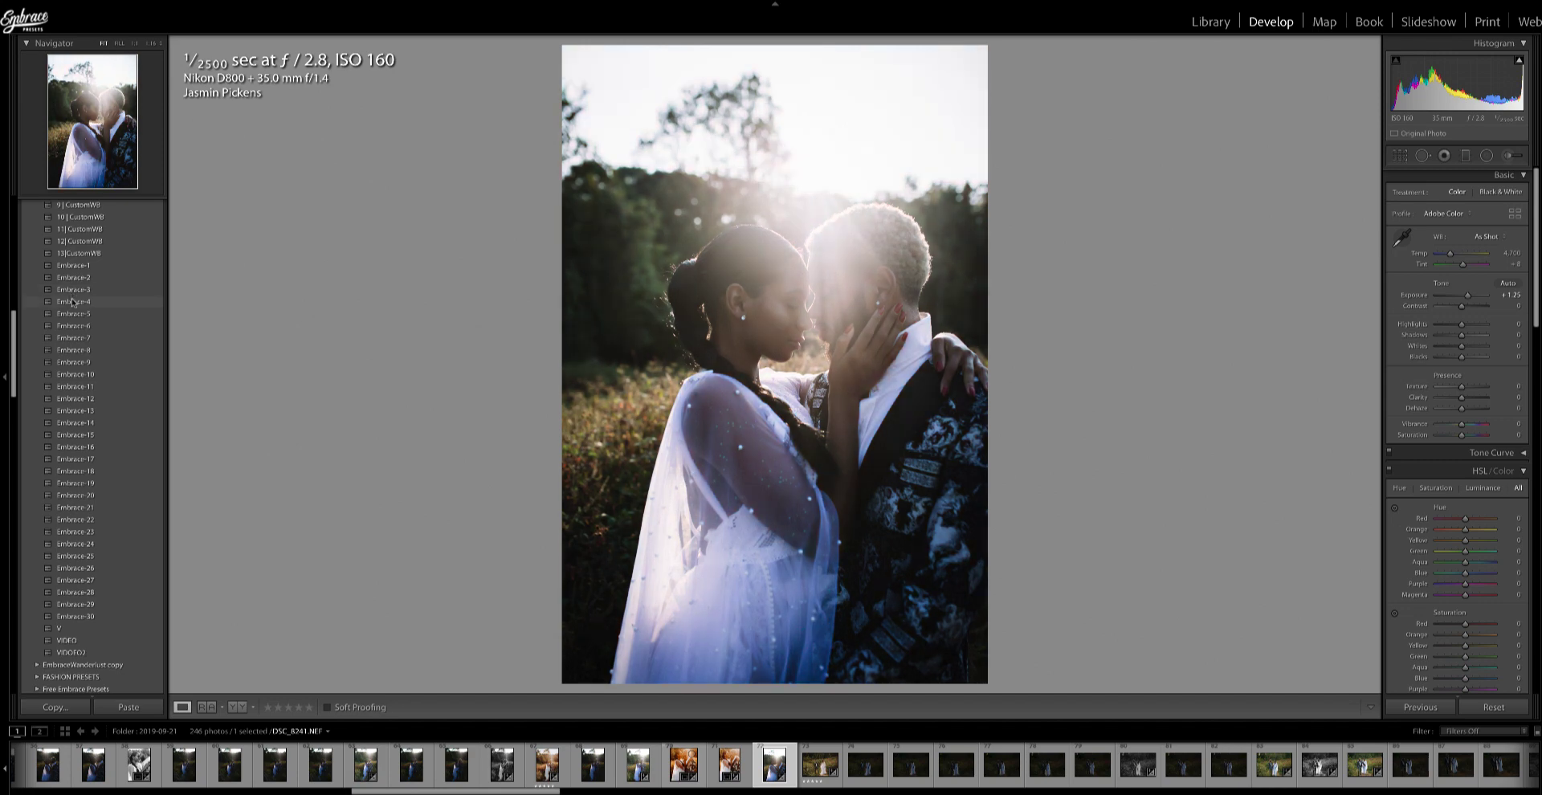
# Apply the Embrace-9 preset, reduce Exposure to +0.70 and check the couple's faces up close
pyautogui.scroll(1, 73, 302)
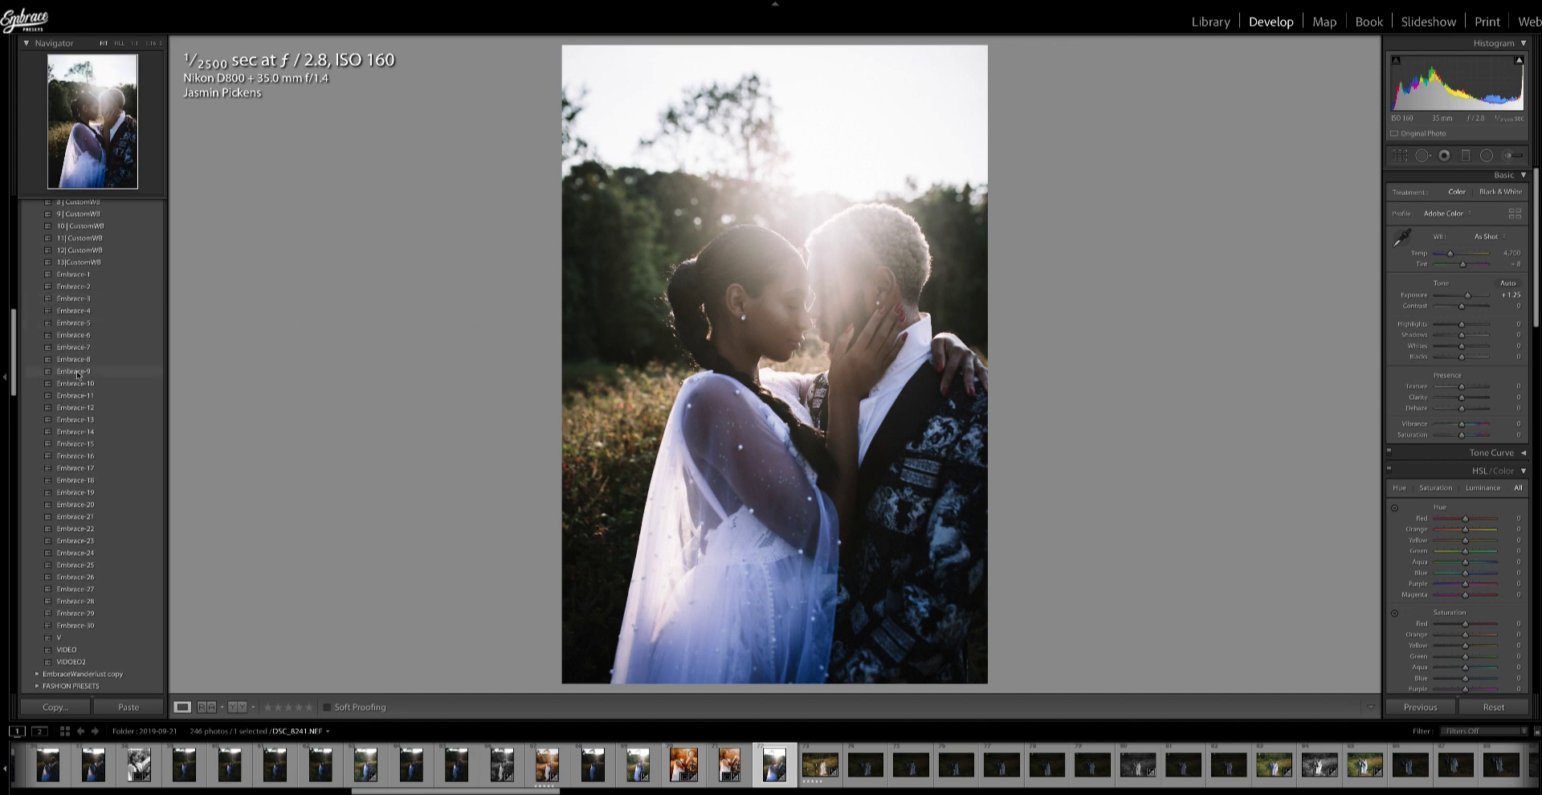
pyautogui.scroll(1, 77, 374)
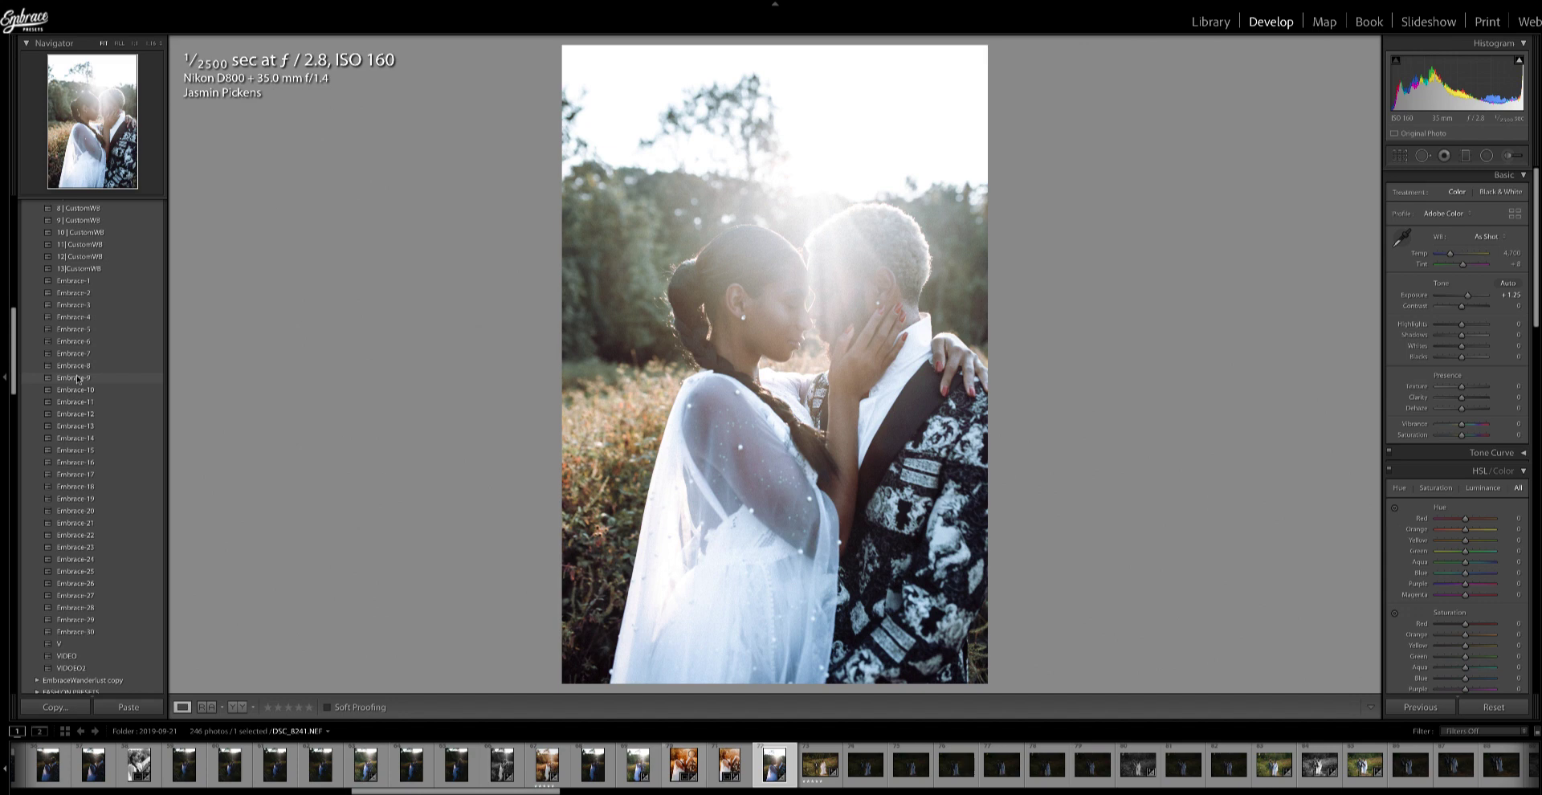
pyautogui.click(77, 378)
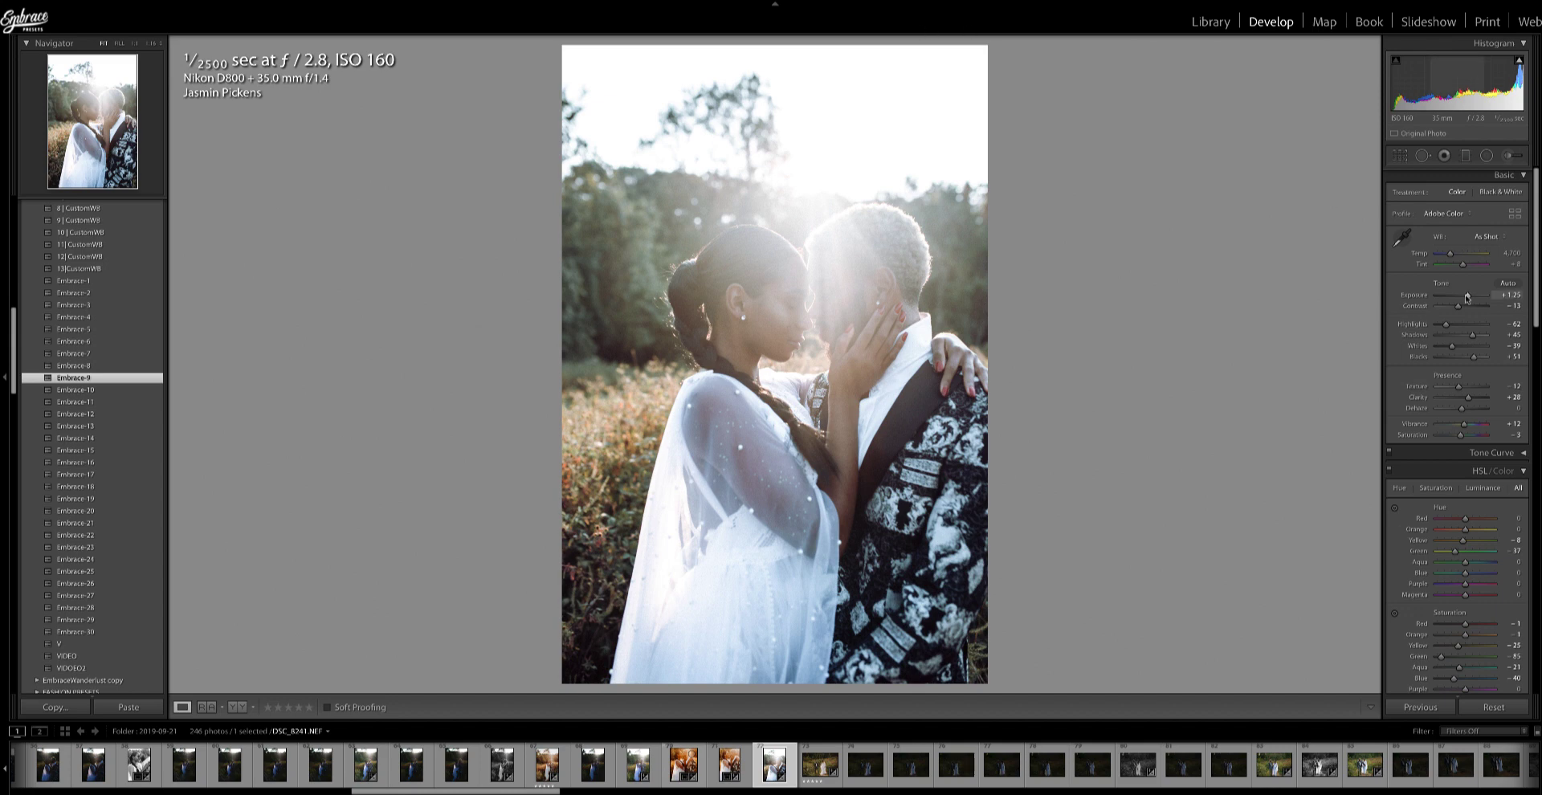
pyautogui.moveTo(1469, 295); pyautogui.dragTo(1466, 296)
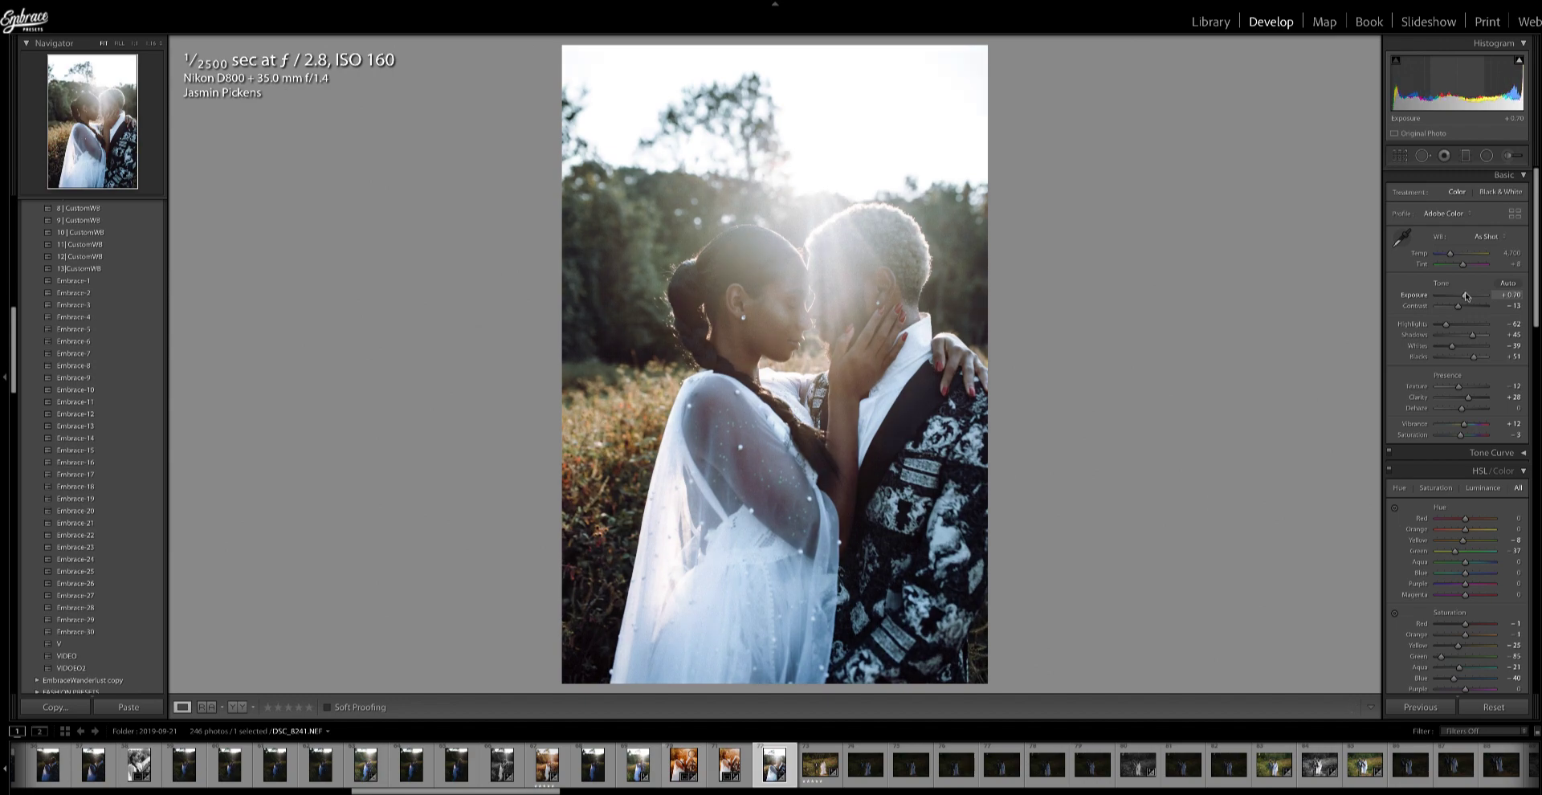
pyautogui.press('z')
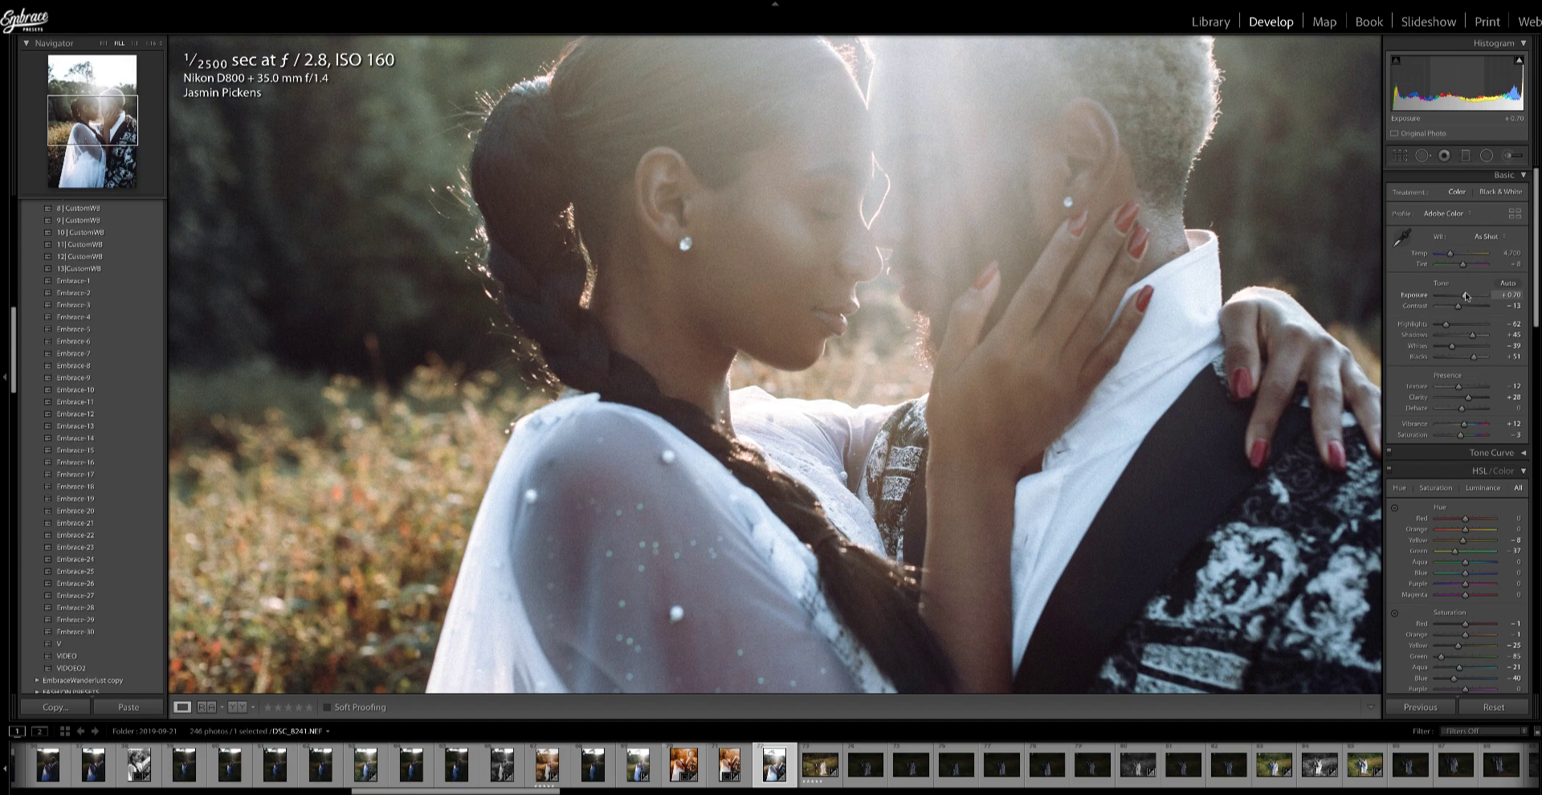
pyautogui.press('z')
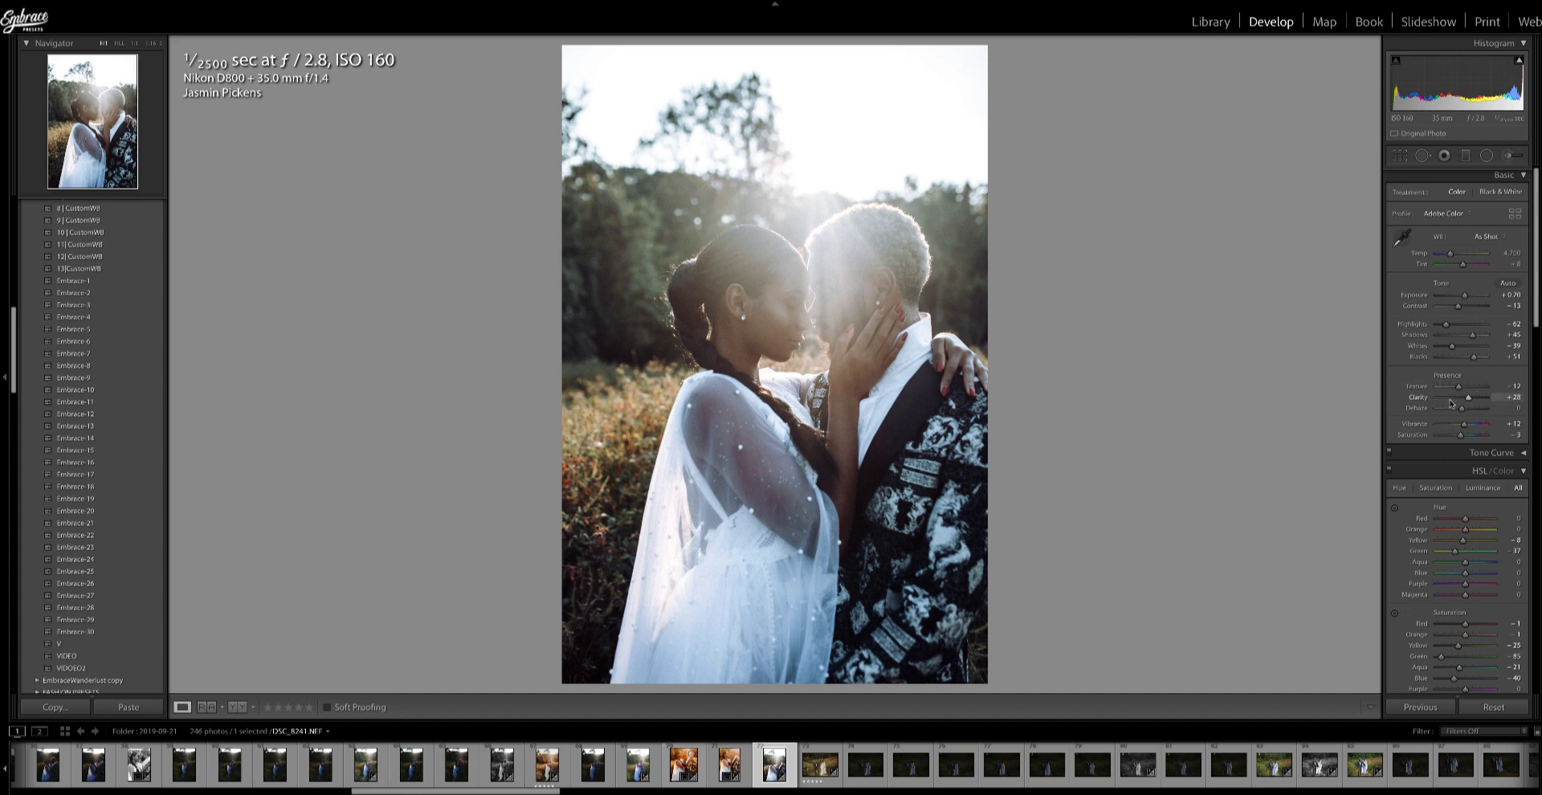
# Examine the preset's HSL adjustments, especially the purple and magenta saturation and luminance
pyautogui.scroll(-5, 1451, 403)
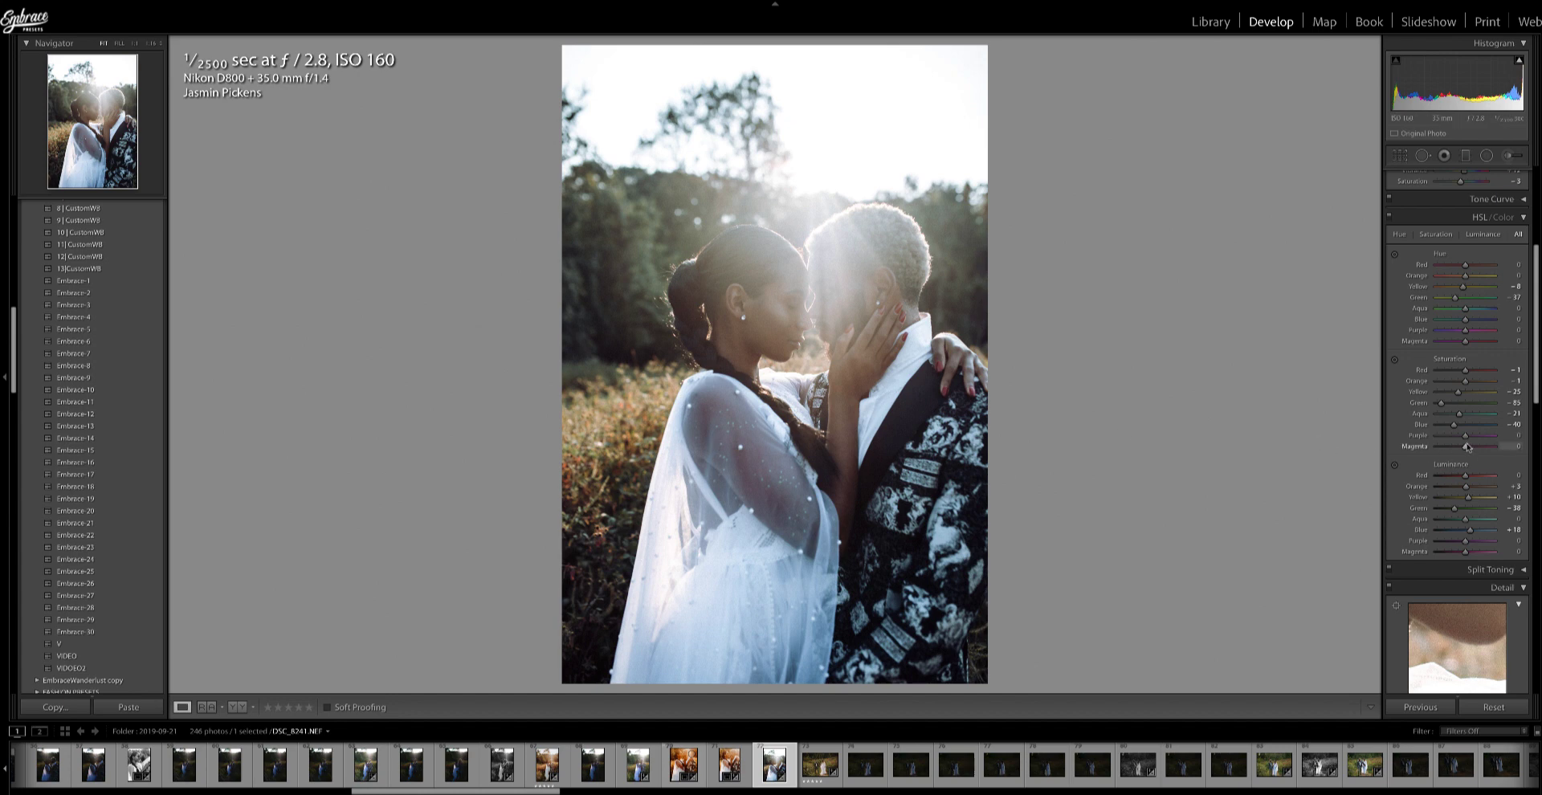
pyautogui.scroll(-1, 1467, 437)
pyautogui.scroll(-1, 1469, 440)
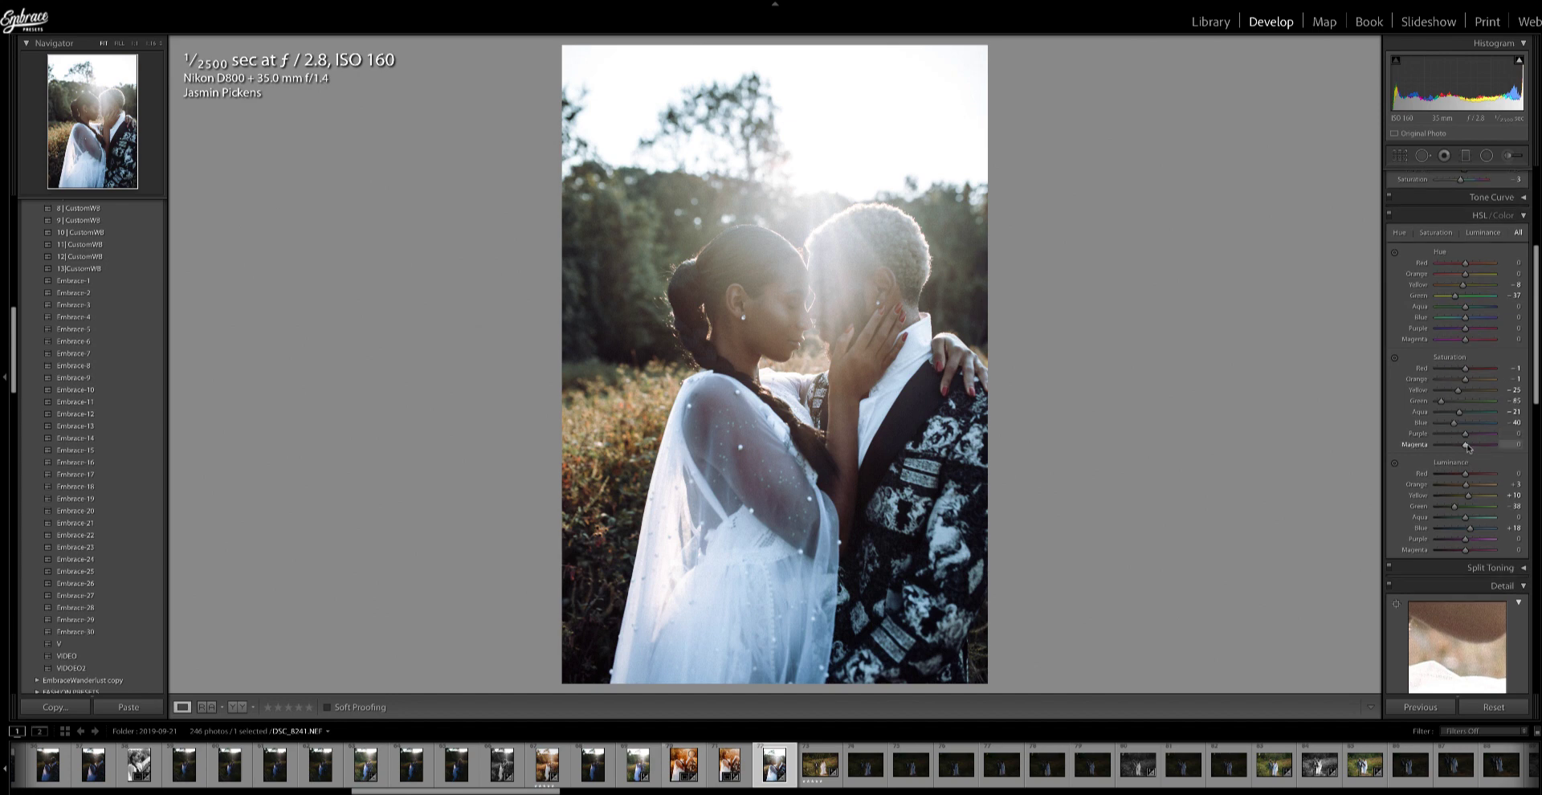
pyautogui.scroll(1, 1438, 382)
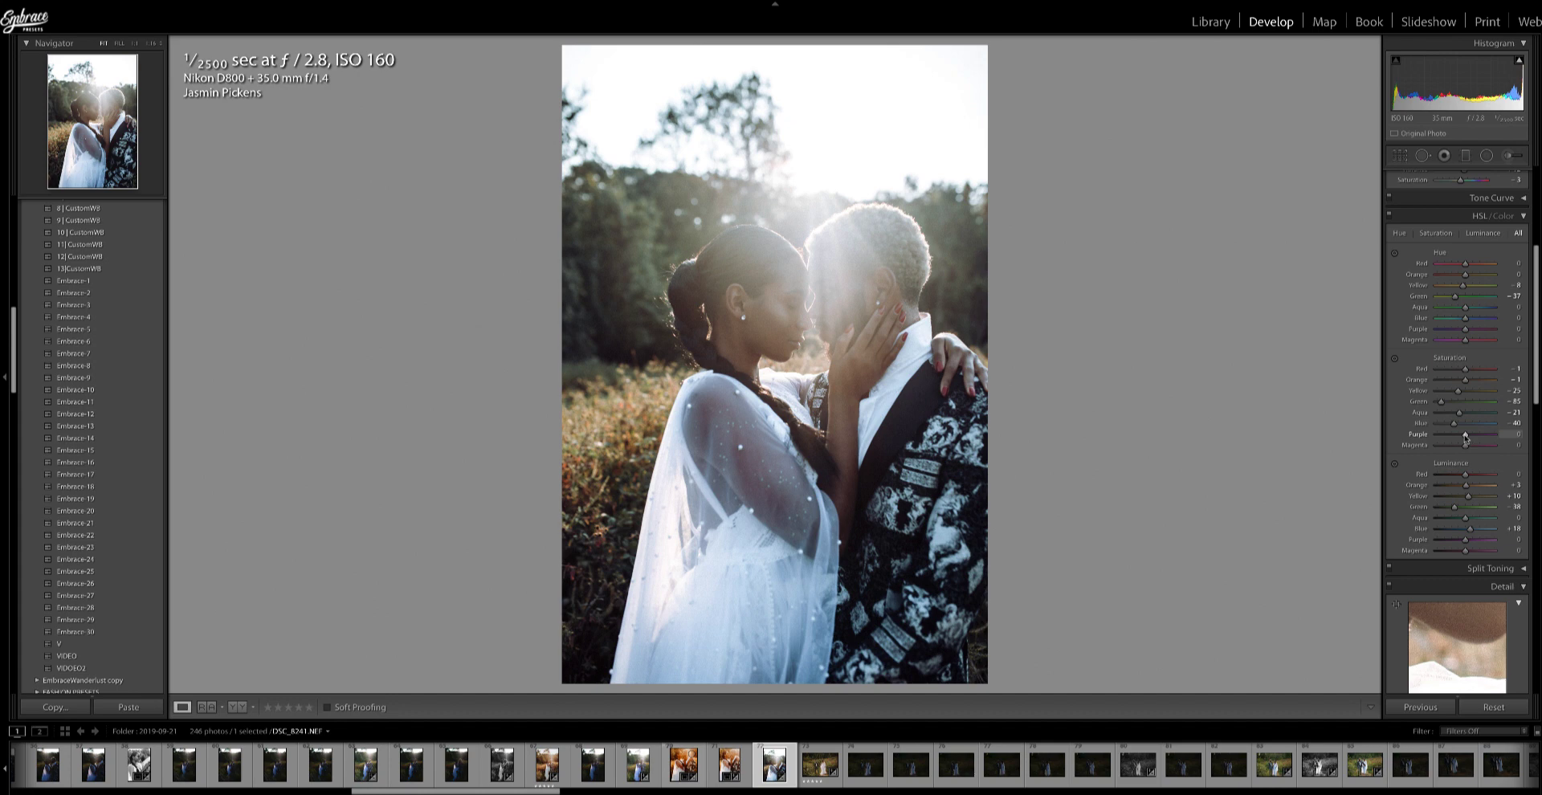
pyautogui.moveTo(1466, 437)
pyautogui.mouseDown()
pyautogui.moveTo(1510, 436)
pyautogui.moveTo(1467, 438)
pyautogui.mouseUp()
pyautogui.moveTo(1466, 448)
pyautogui.mouseDown()
pyautogui.moveTo(1503, 452)
pyautogui.moveTo(1466, 450)
pyautogui.mouseUp()
pyautogui.moveTo(1467, 543)
pyautogui.mouseDown()
pyautogui.moveTo(1484, 543)
pyautogui.moveTo(1436, 545)
pyautogui.moveTo(1483, 553)
pyautogui.moveTo(1469, 554)
pyautogui.mouseUp()
pyautogui.moveTo(1465, 439); pyautogui.dragTo(1466, 439)
pyautogui.scroll(-1, 1458, 526)
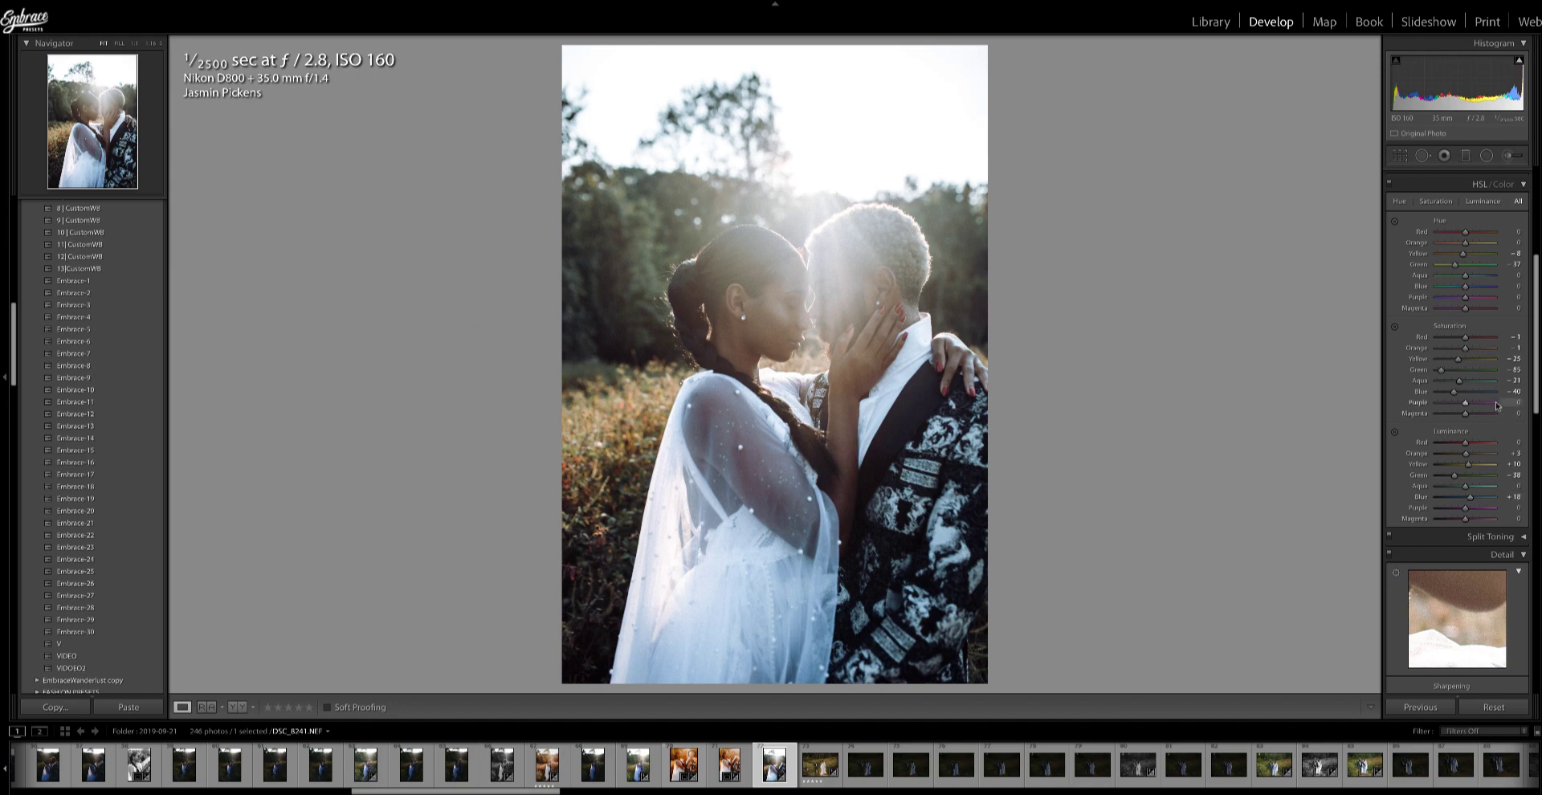
# Try stronger desaturation of the blues, reset it, and set the Blue saturation to -14
pyautogui.moveTo(1455, 392)
pyautogui.mouseDown()
pyautogui.moveTo(1504, 397)
pyautogui.moveTo(1451, 394)
pyautogui.mouseUp()
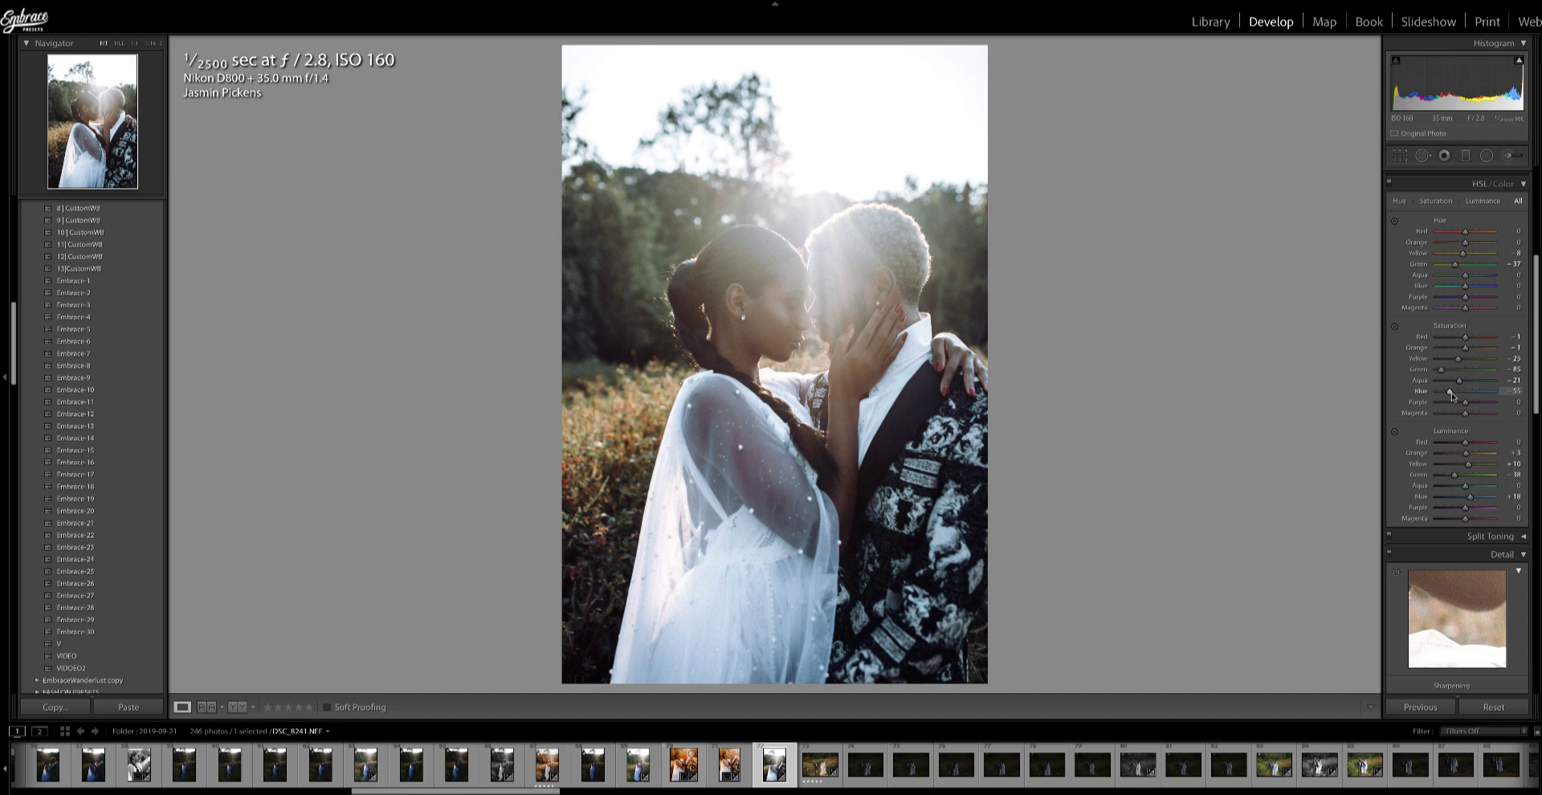
pyautogui.moveTo(1452, 395); pyautogui.dragTo(1439, 397)
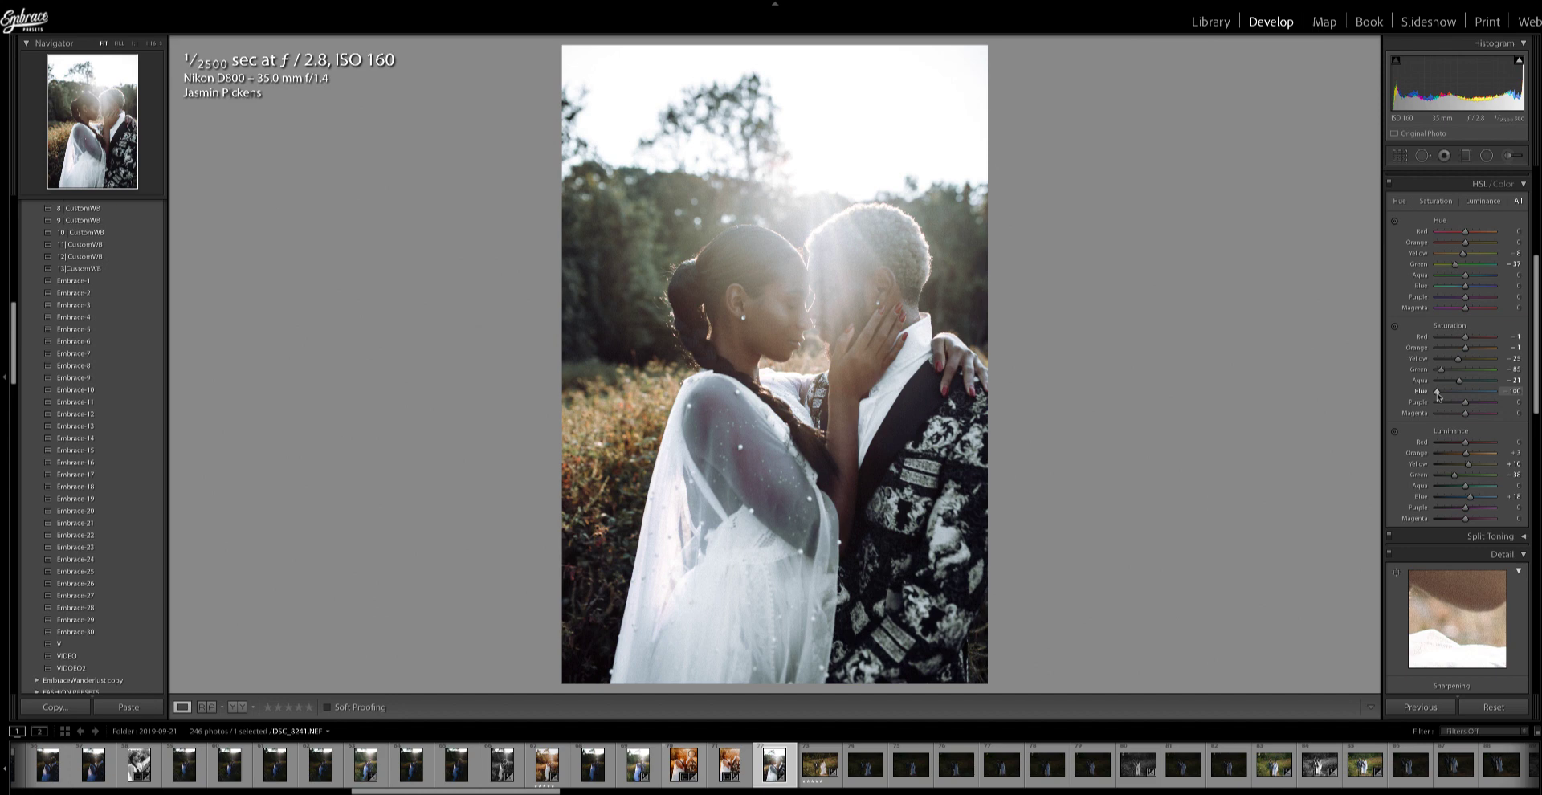
pyautogui.doubleClick(1438, 393)
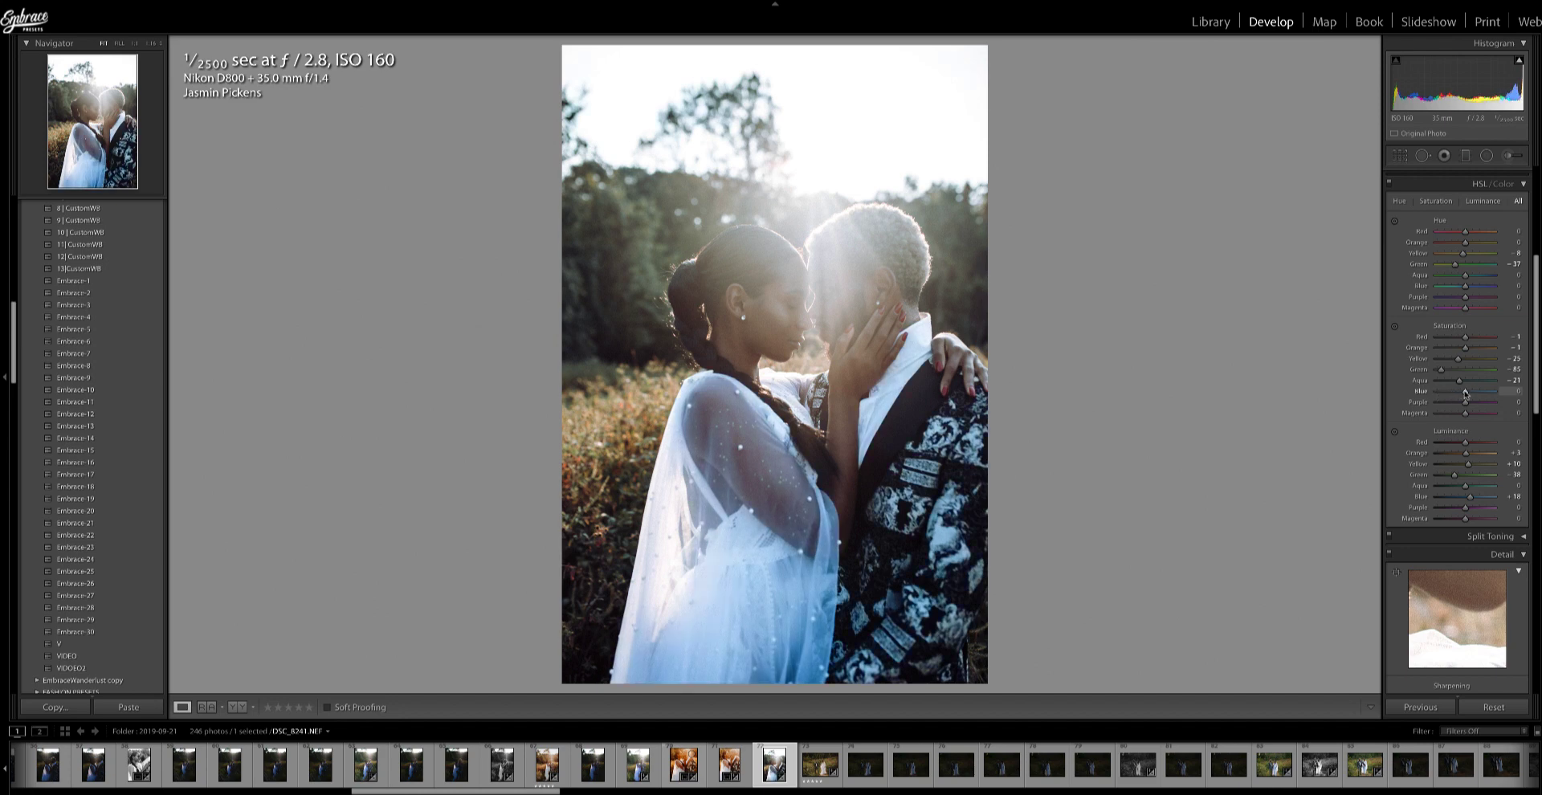
pyautogui.moveTo(1463, 393); pyautogui.dragTo(1460, 393)
# Try a much higher Blue luminance and return it to +18
pyautogui.scroll(-3, 1466, 405)
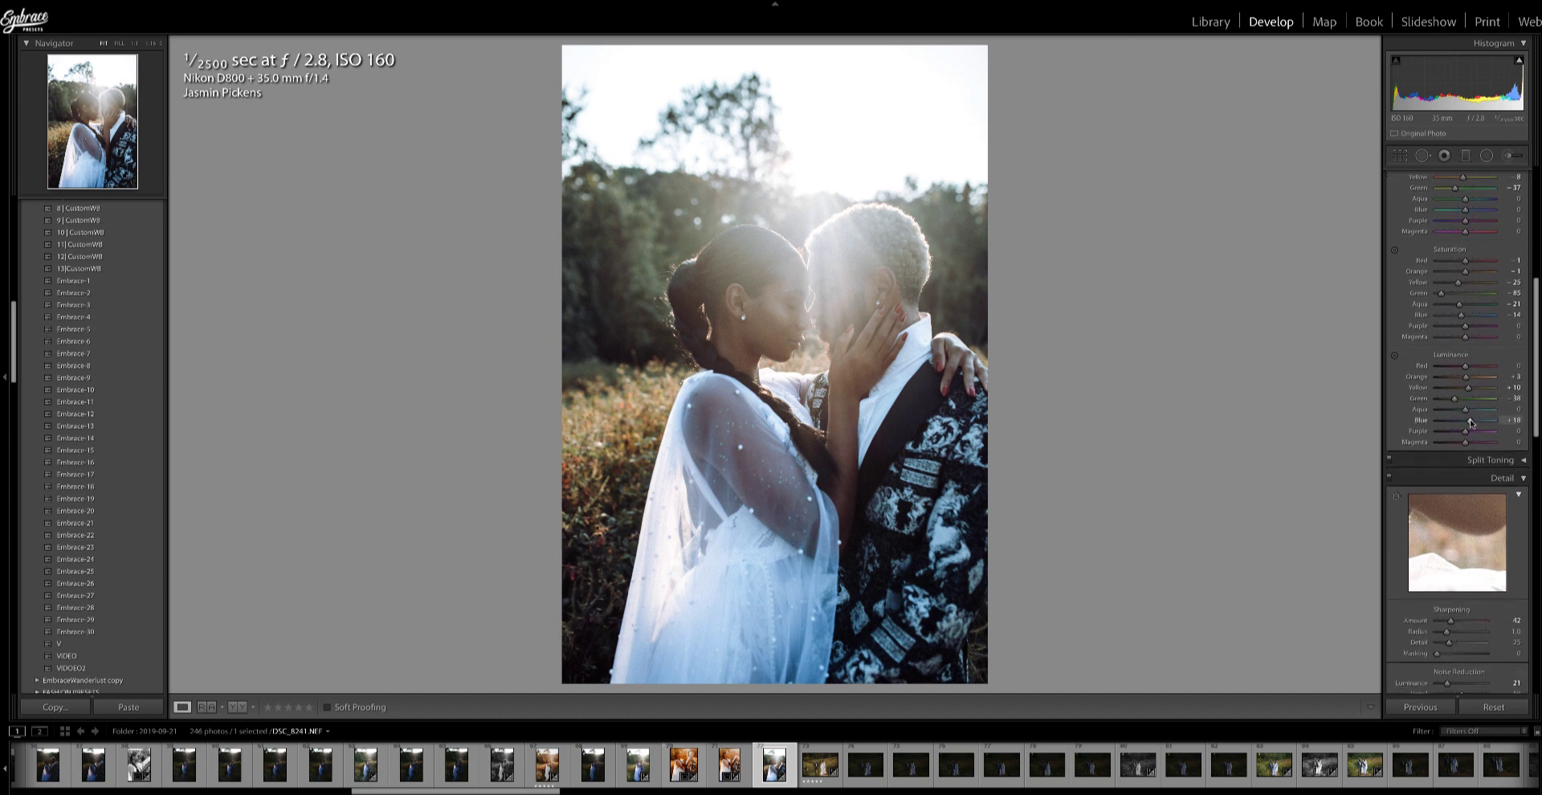
pyautogui.moveTo(1472, 423); pyautogui.dragTo(1488, 424)
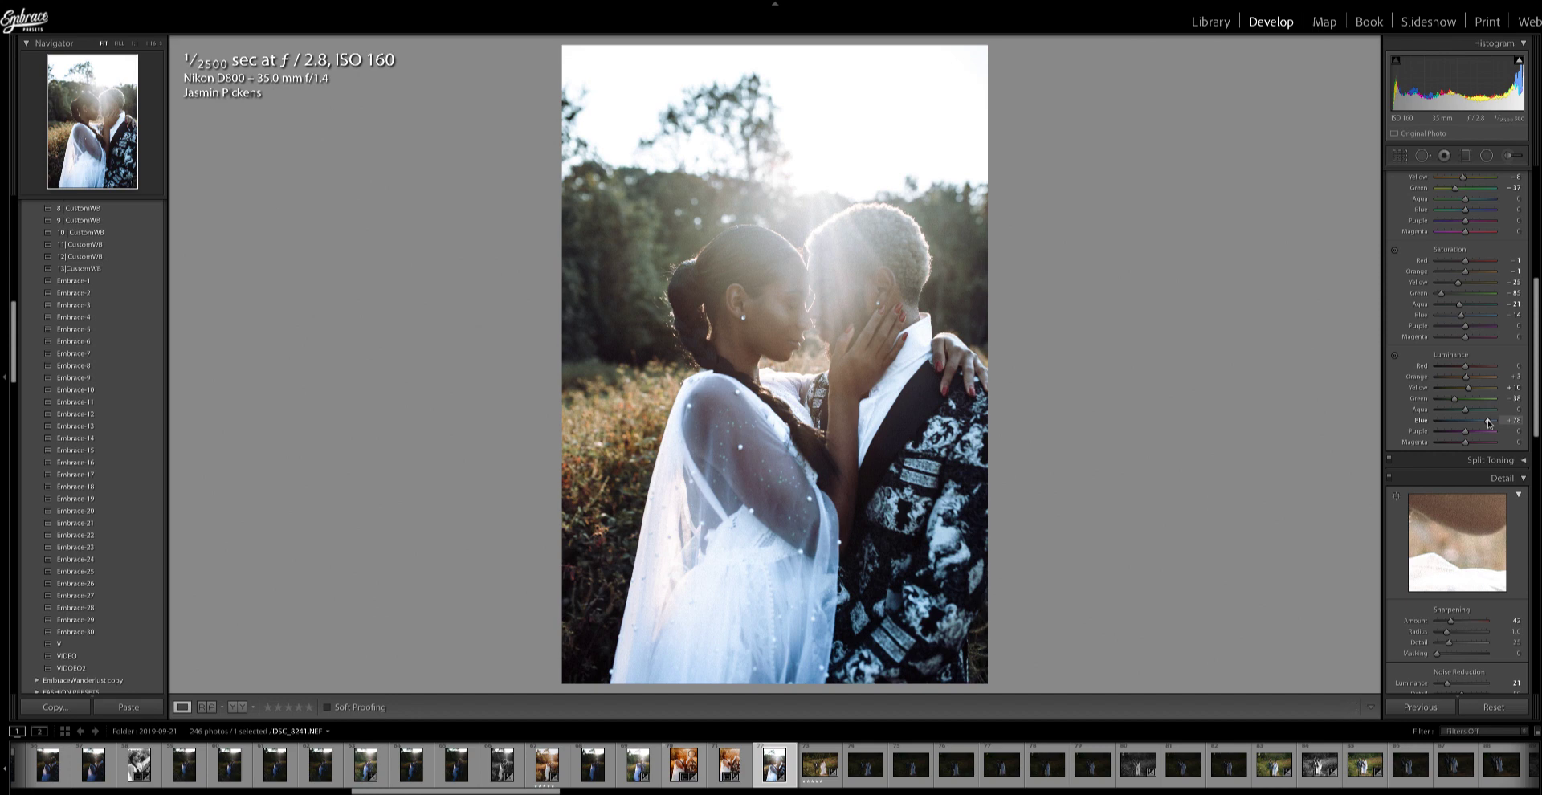
pyautogui.moveTo(1488, 424); pyautogui.dragTo(1471, 423)
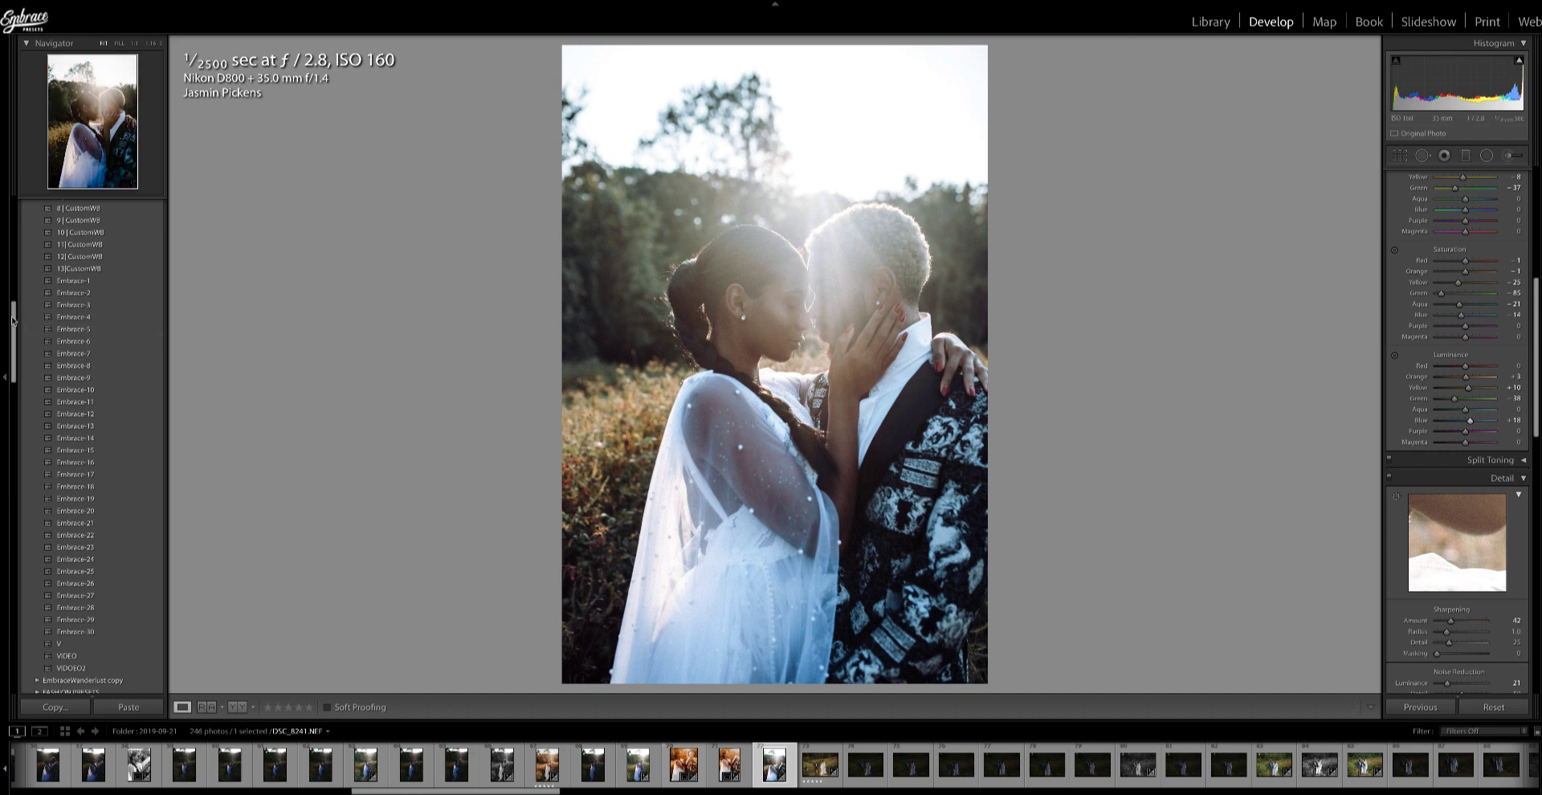
# Apply the 13|CustomWB white balance preset and compare its warmth with the other CustomWB presets
pyautogui.moveTo(12, 316); pyautogui.dragTo(12, 288)
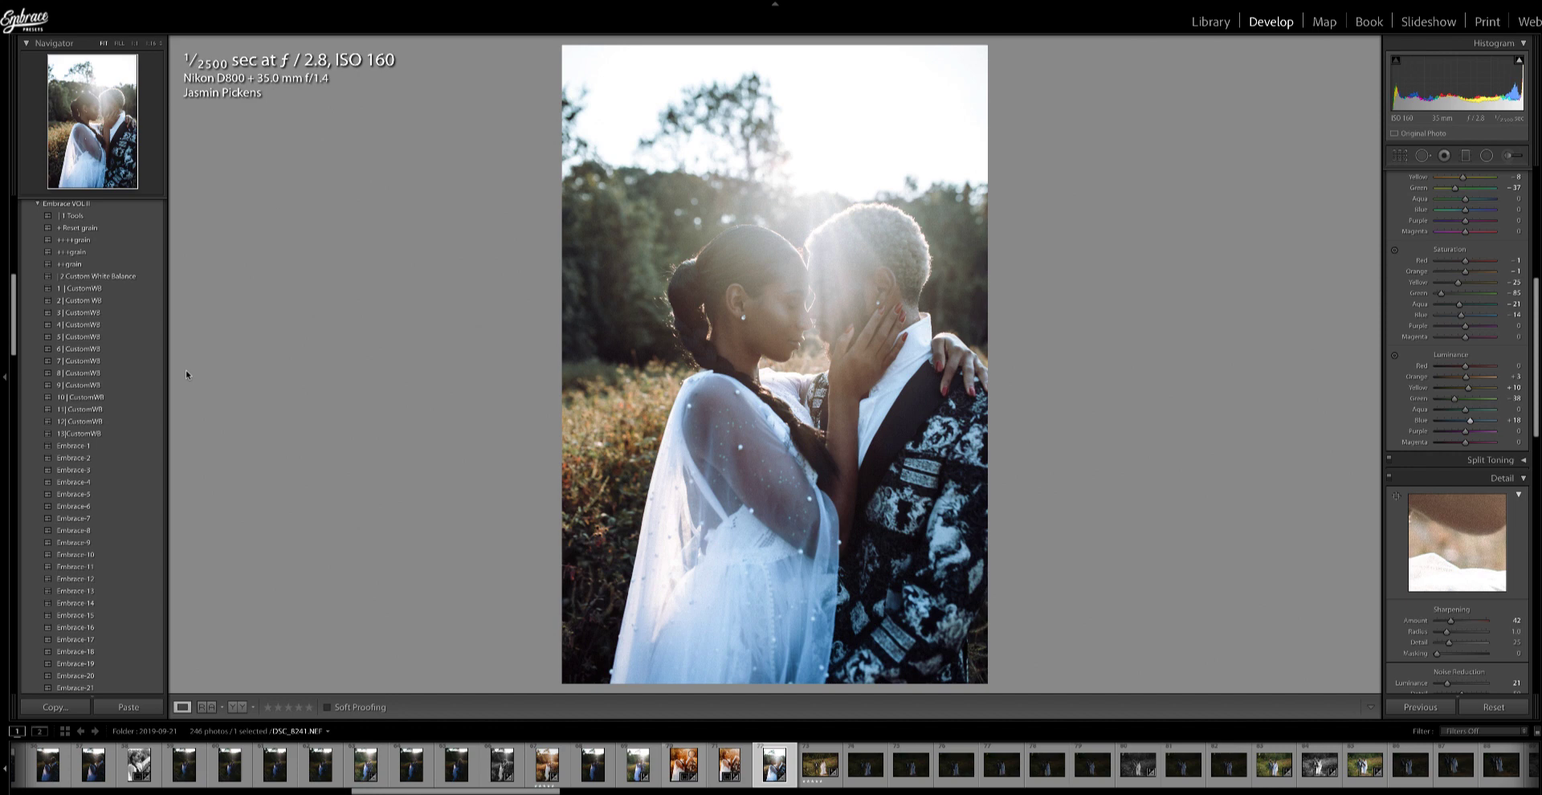
pyautogui.click(73, 436)
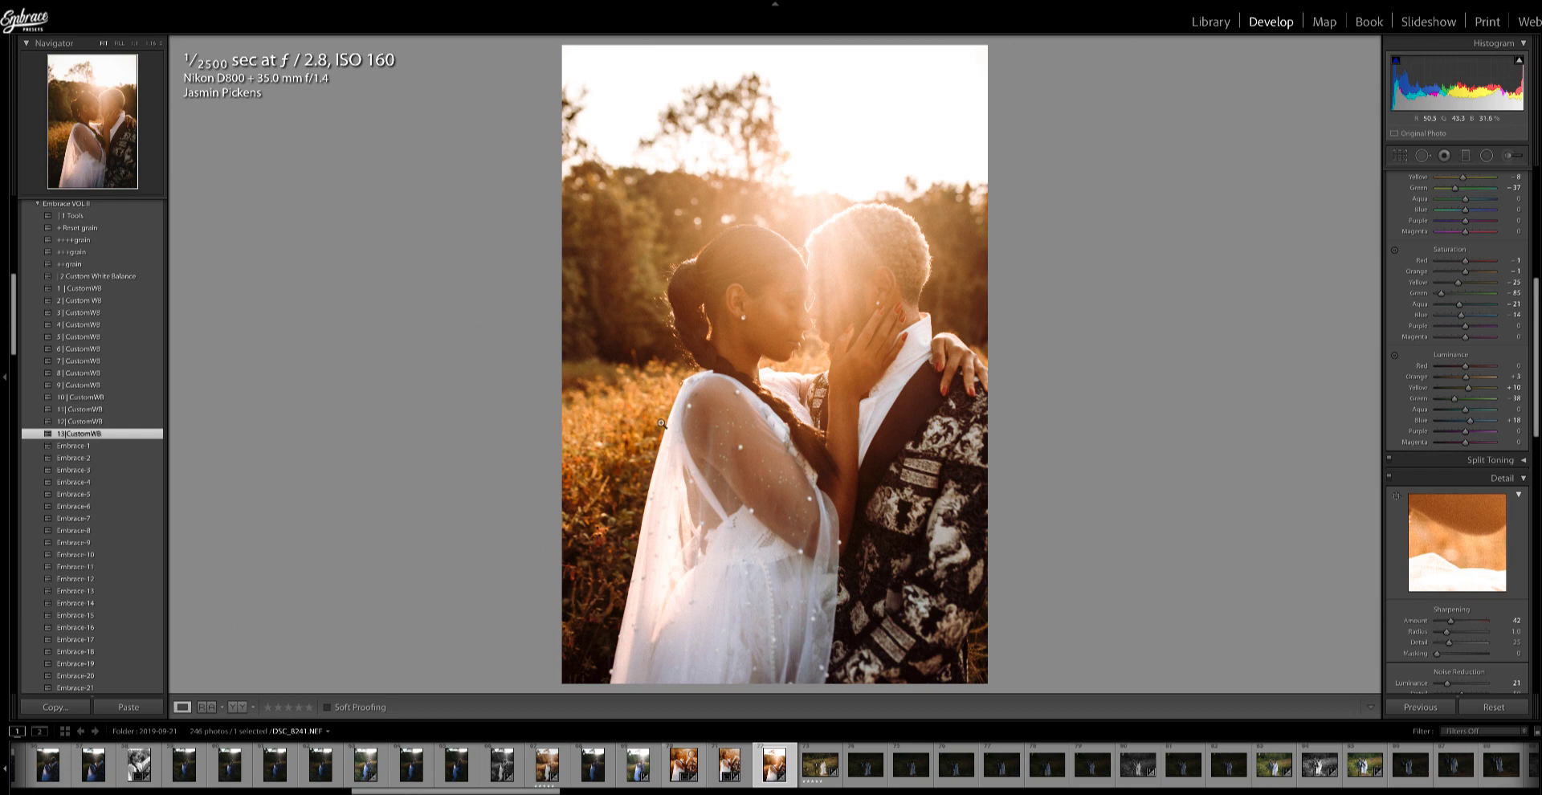
pyautogui.click(81, 391)
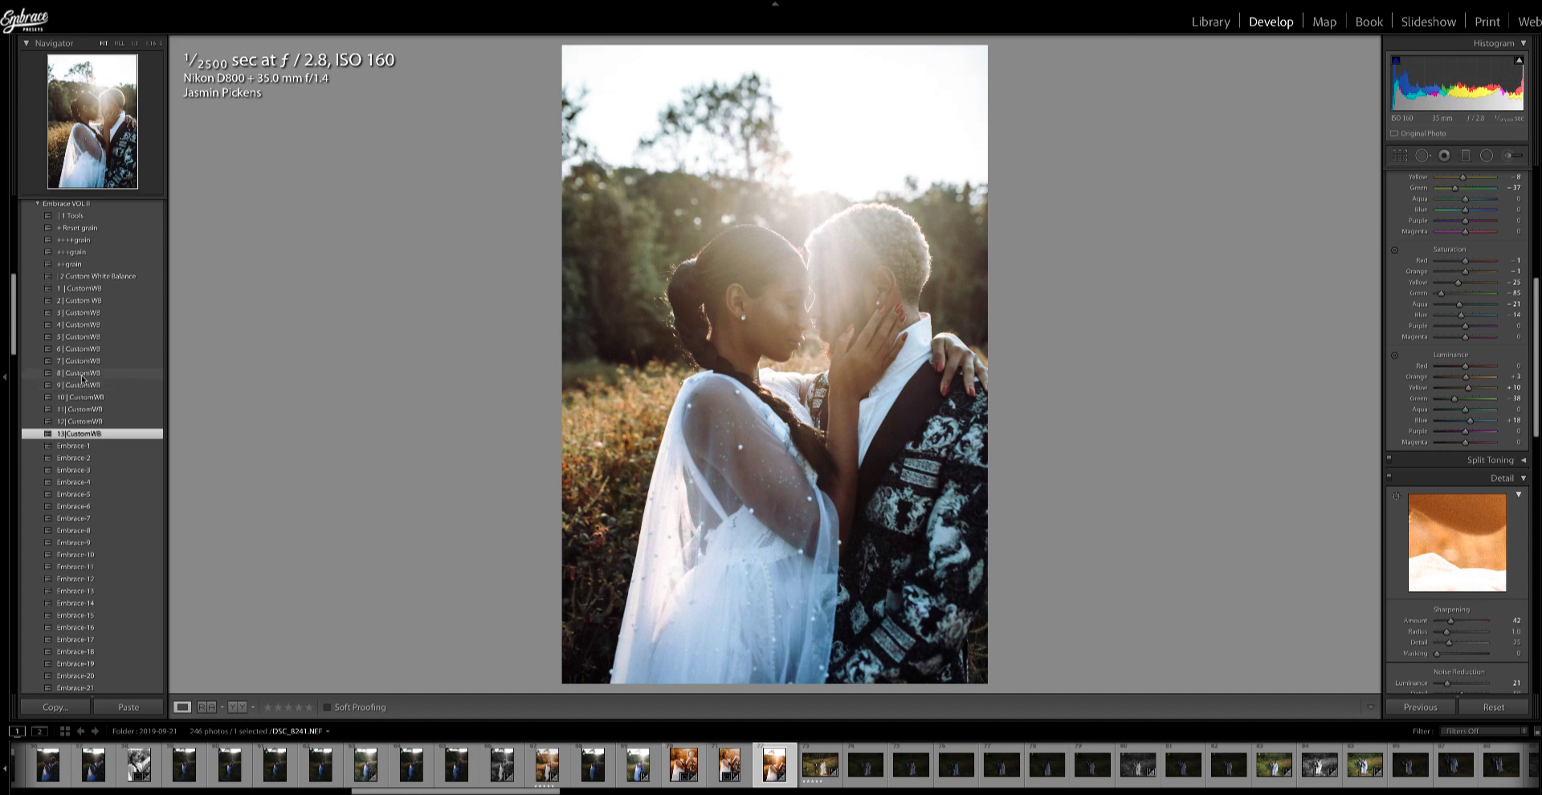
pyautogui.click(81, 365)
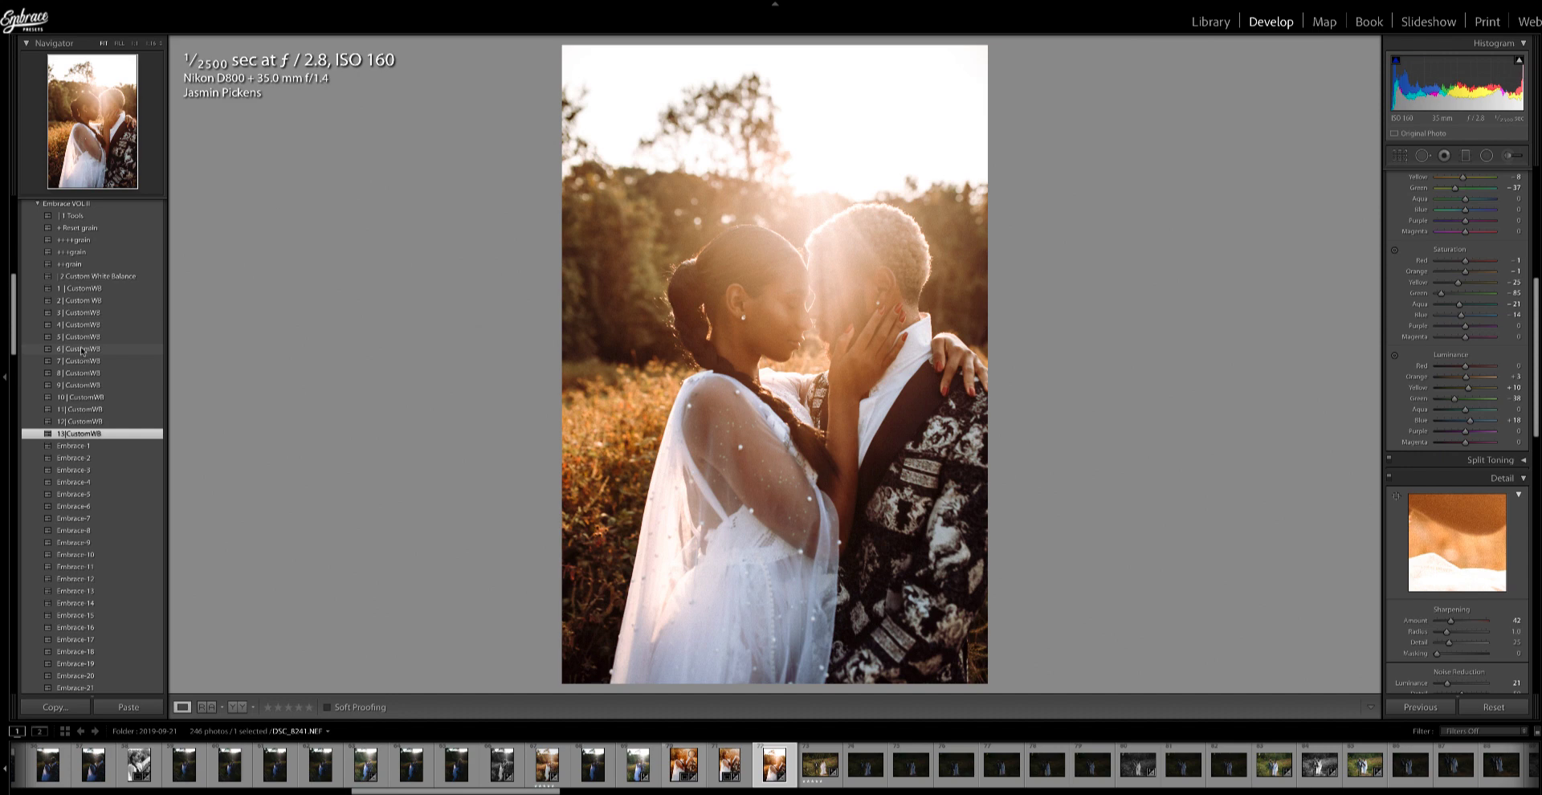
pyautogui.click(81, 340)
pyautogui.click(81, 317)
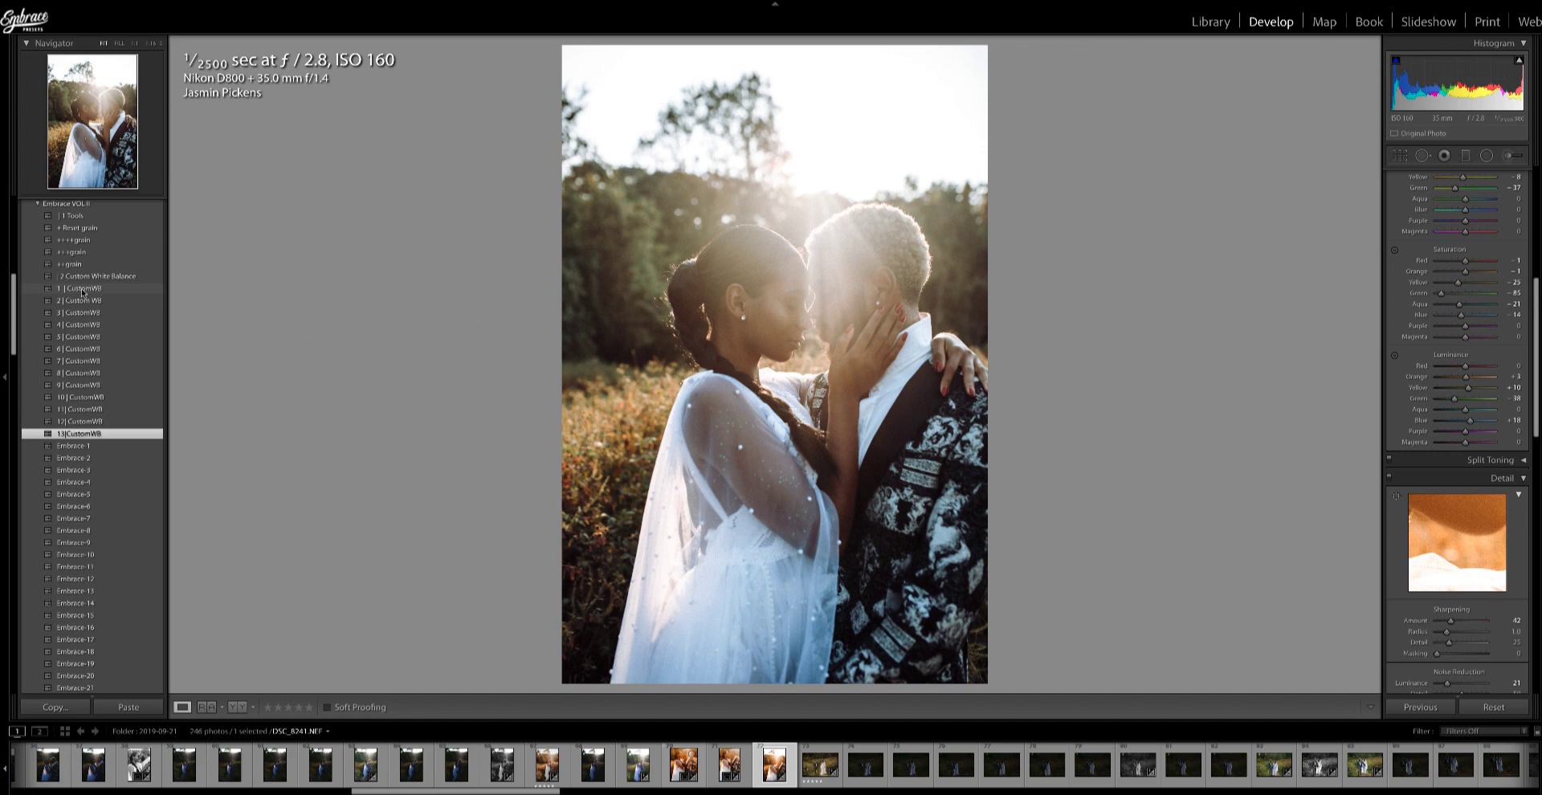
pyautogui.click(155, 470)
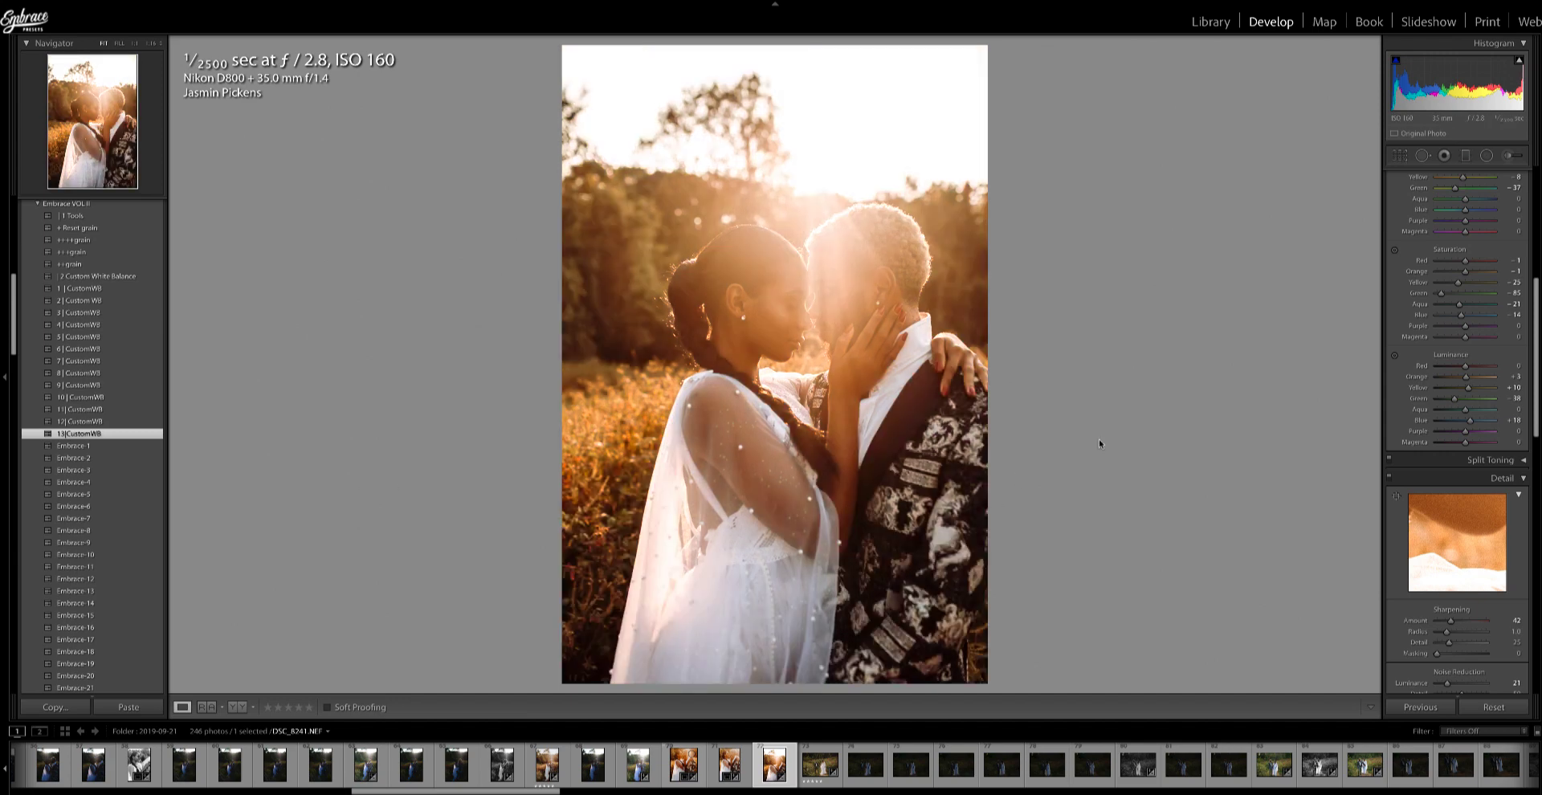
# Raise Dehaze to +12 and fine-tune the photo's Clarity and Texture
pyautogui.scroll(5, 1424, 356)
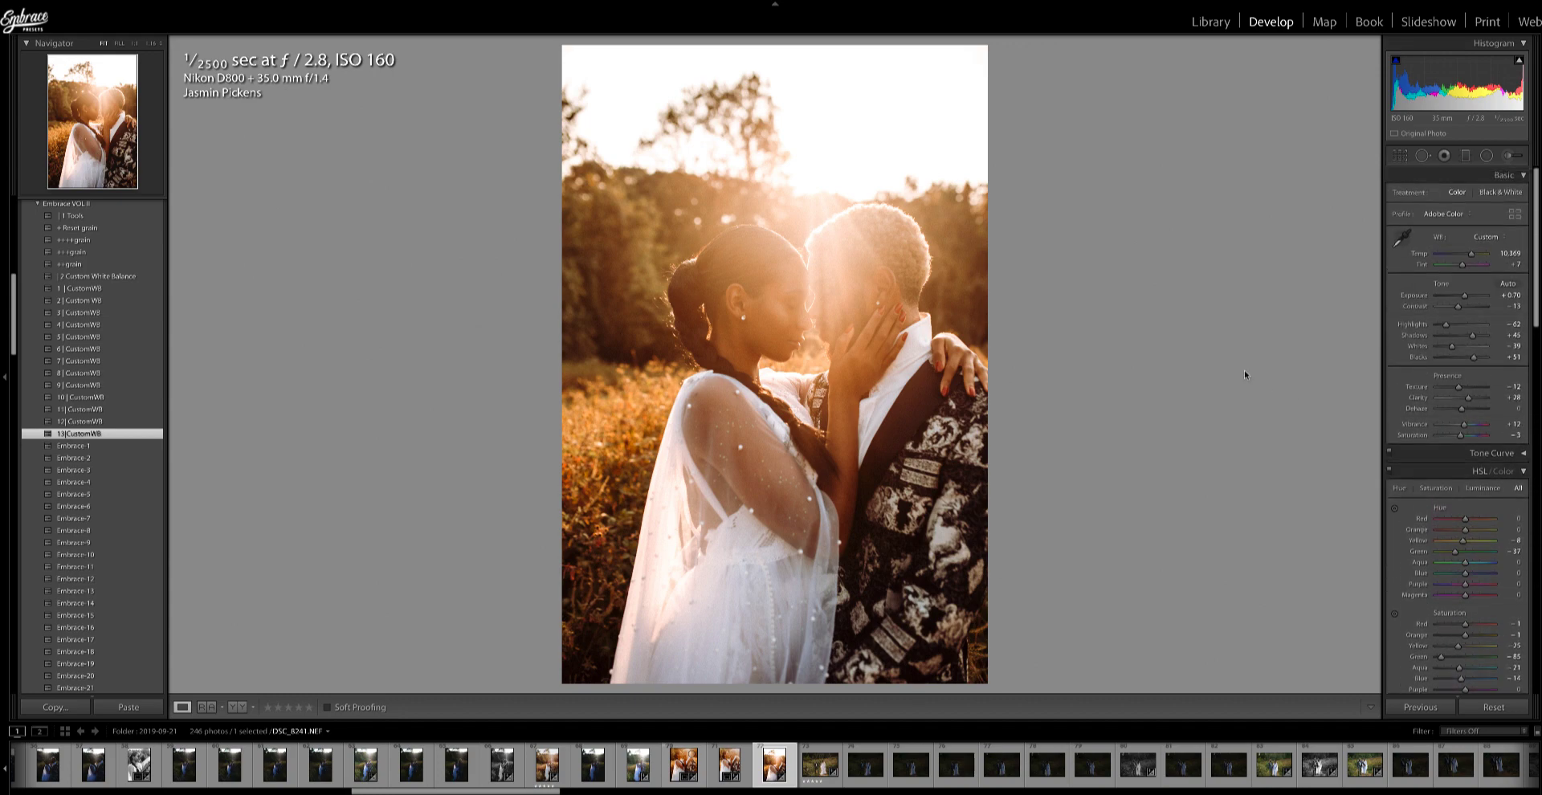
pyautogui.press('z')
pyautogui.press('z')
pyautogui.moveTo(1462, 409); pyautogui.dragTo(1464, 409)
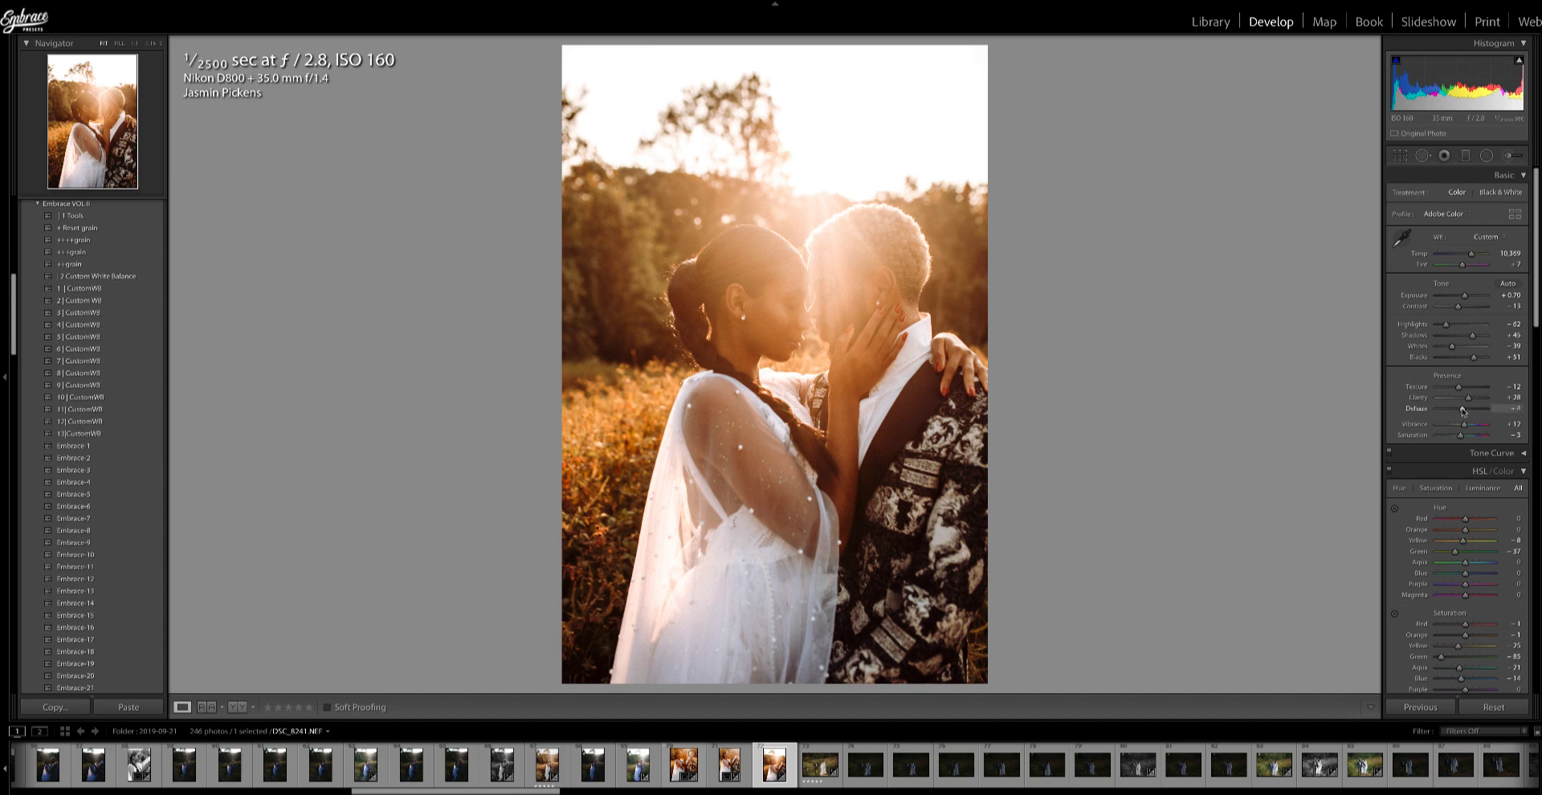
pyautogui.moveTo(1465, 412)
pyautogui.mouseDown()
pyautogui.moveTo(1486, 413)
pyautogui.moveTo(1466, 413)
pyautogui.mouseUp()
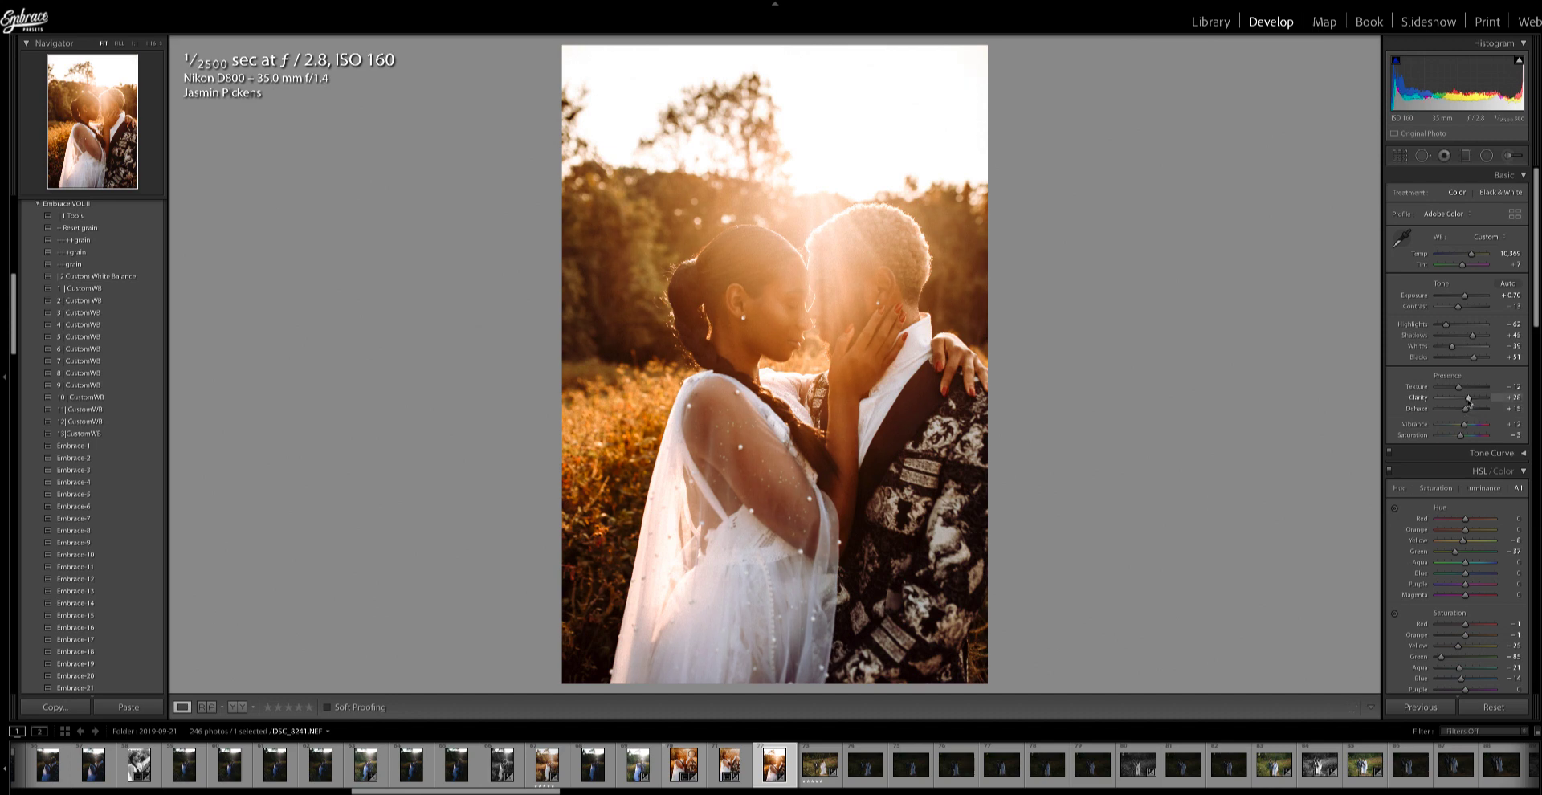
pyautogui.moveTo(1469, 402)
pyautogui.mouseDown()
pyautogui.moveTo(1439, 402)
pyautogui.moveTo(1468, 401)
pyautogui.mouseUp()
pyautogui.moveTo(1460, 389)
pyautogui.mouseDown()
pyautogui.moveTo(1492, 392)
pyautogui.moveTo(1462, 388)
pyautogui.mouseUp()
# Add a narrow oval radial filter with the Dehaze effect over the hazy area between the couple's faces
pyautogui.click(1487, 156)
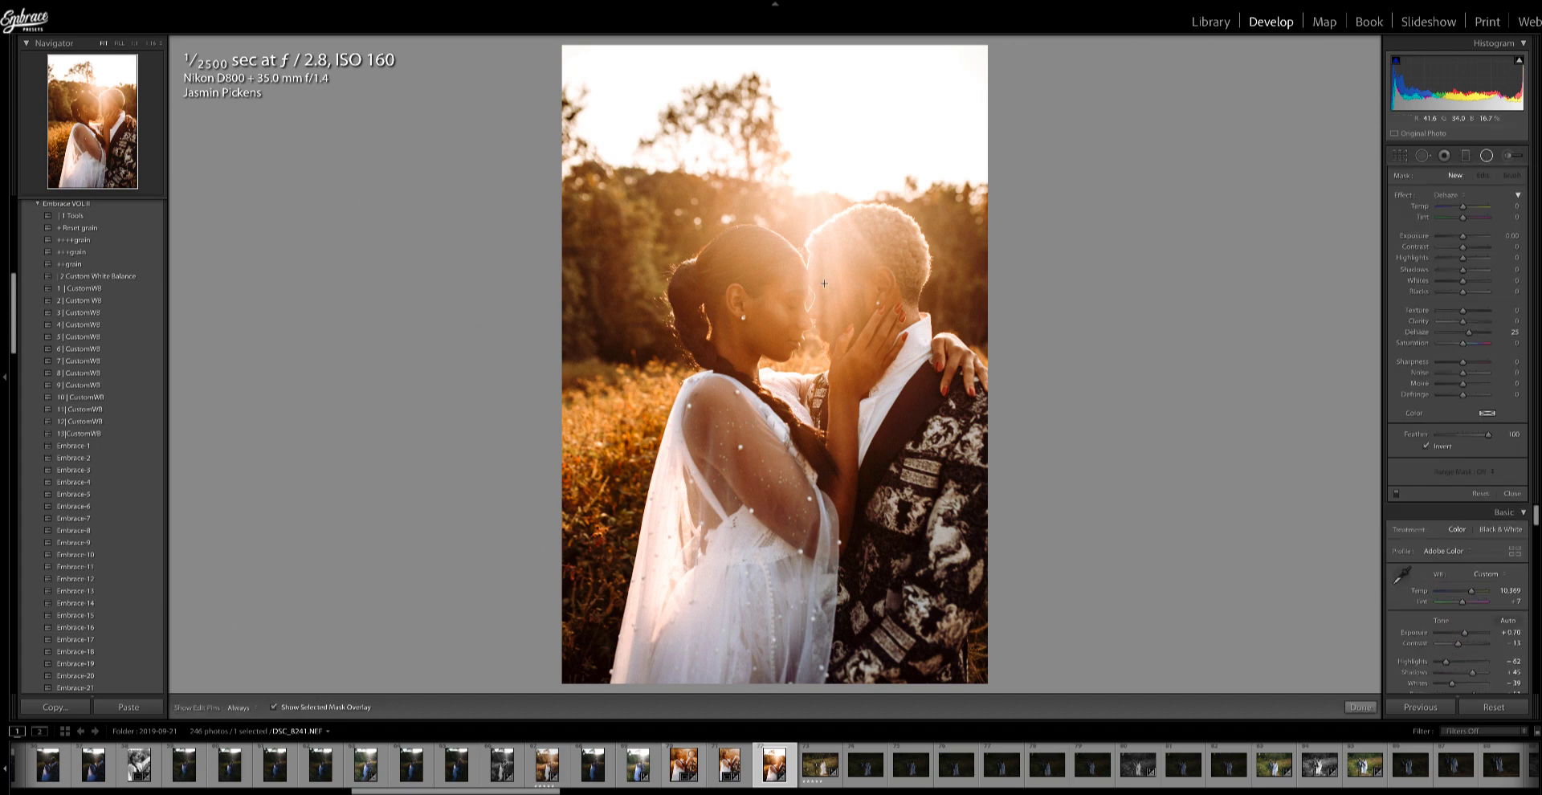
pyautogui.moveTo(784, 249)
pyautogui.mouseDown()
pyautogui.moveTo(828, 325)
pyautogui.moveTo(797, 297)
pyautogui.mouseUp()
pyautogui.moveTo(795, 196); pyautogui.dragTo(808, 232)
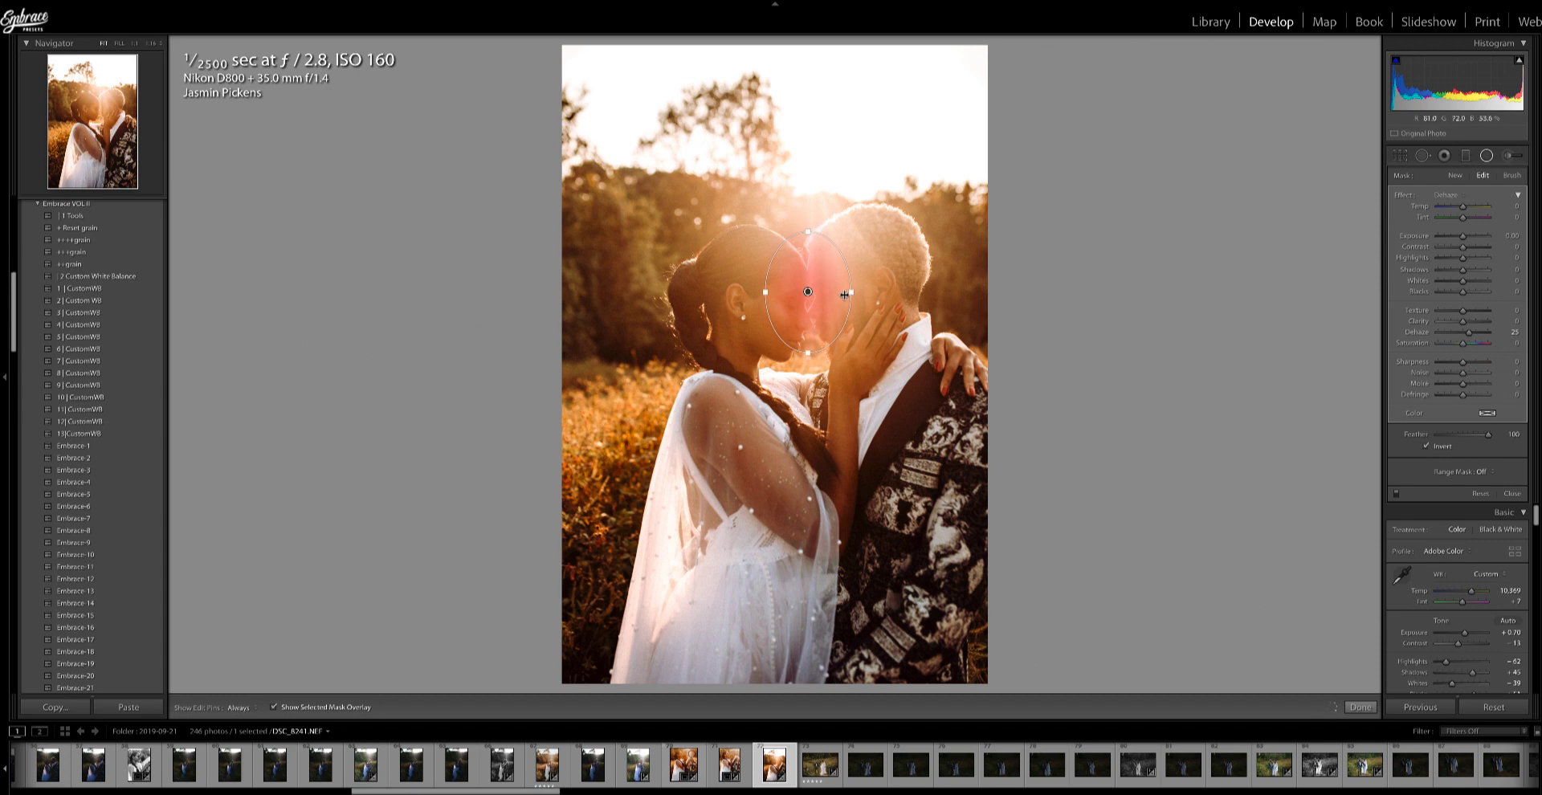
pyautogui.moveTo(844, 295); pyautogui.dragTo(841, 296)
pyautogui.click(1429, 197)
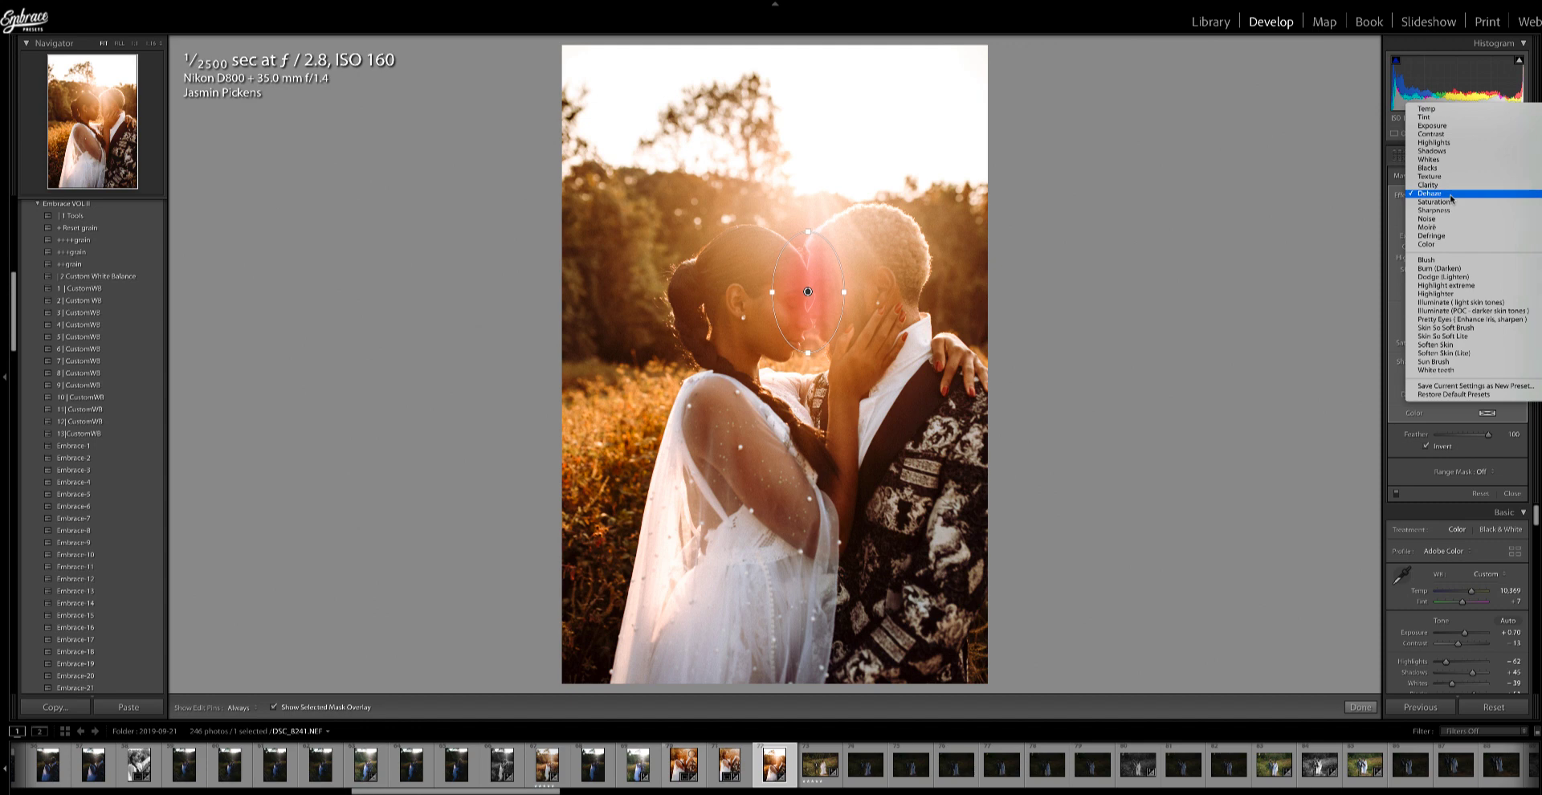
pyautogui.click(1429, 195)
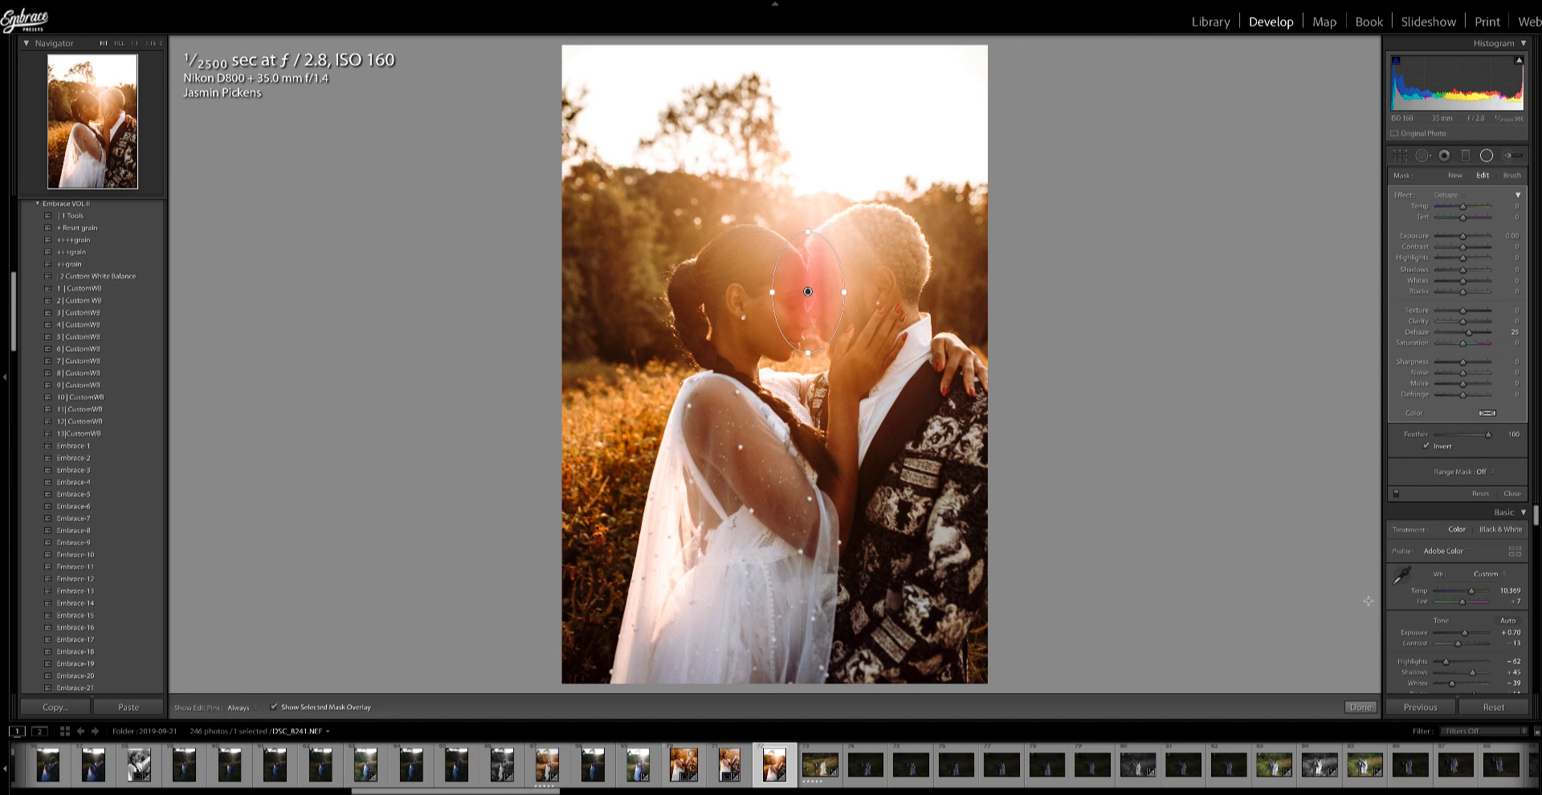
pyautogui.click(1359, 706)
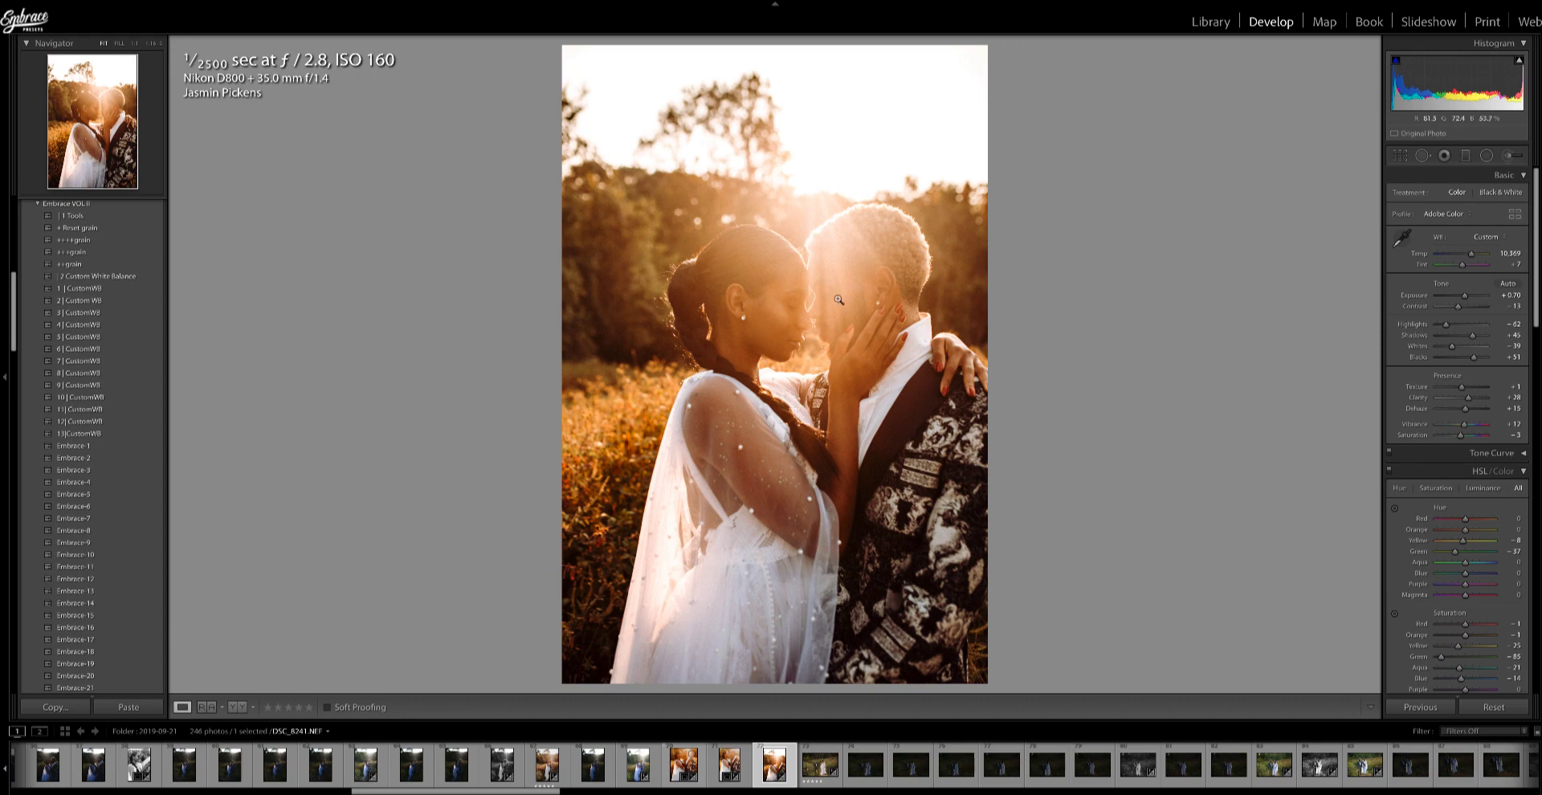
# View the history state of the Texture adjustment to compare the photo without the radial filter
pyautogui.moveTo(10, 359); pyautogui.dragTo(13, 509)
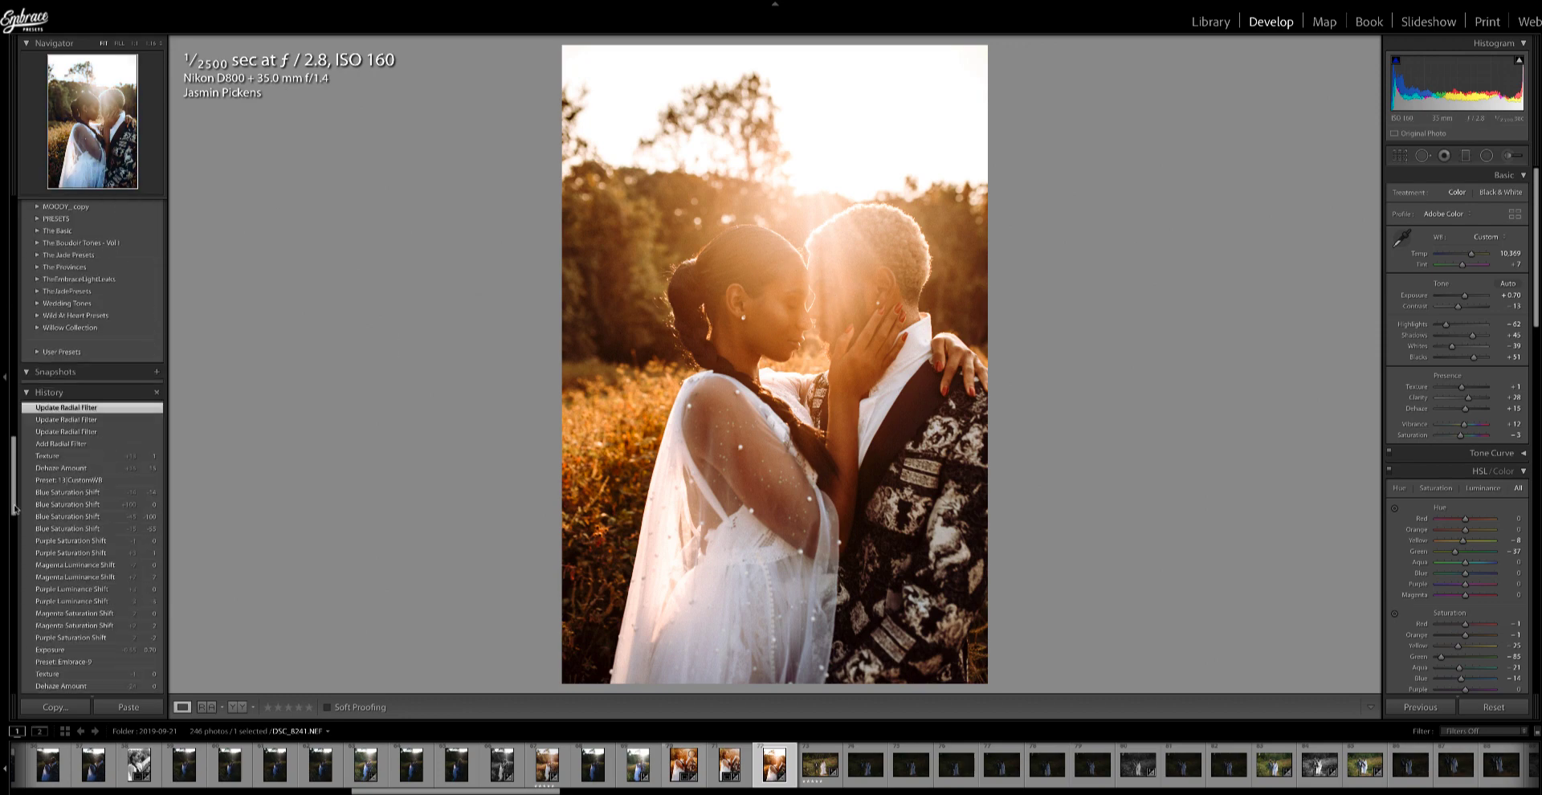
pyautogui.click(43, 456)
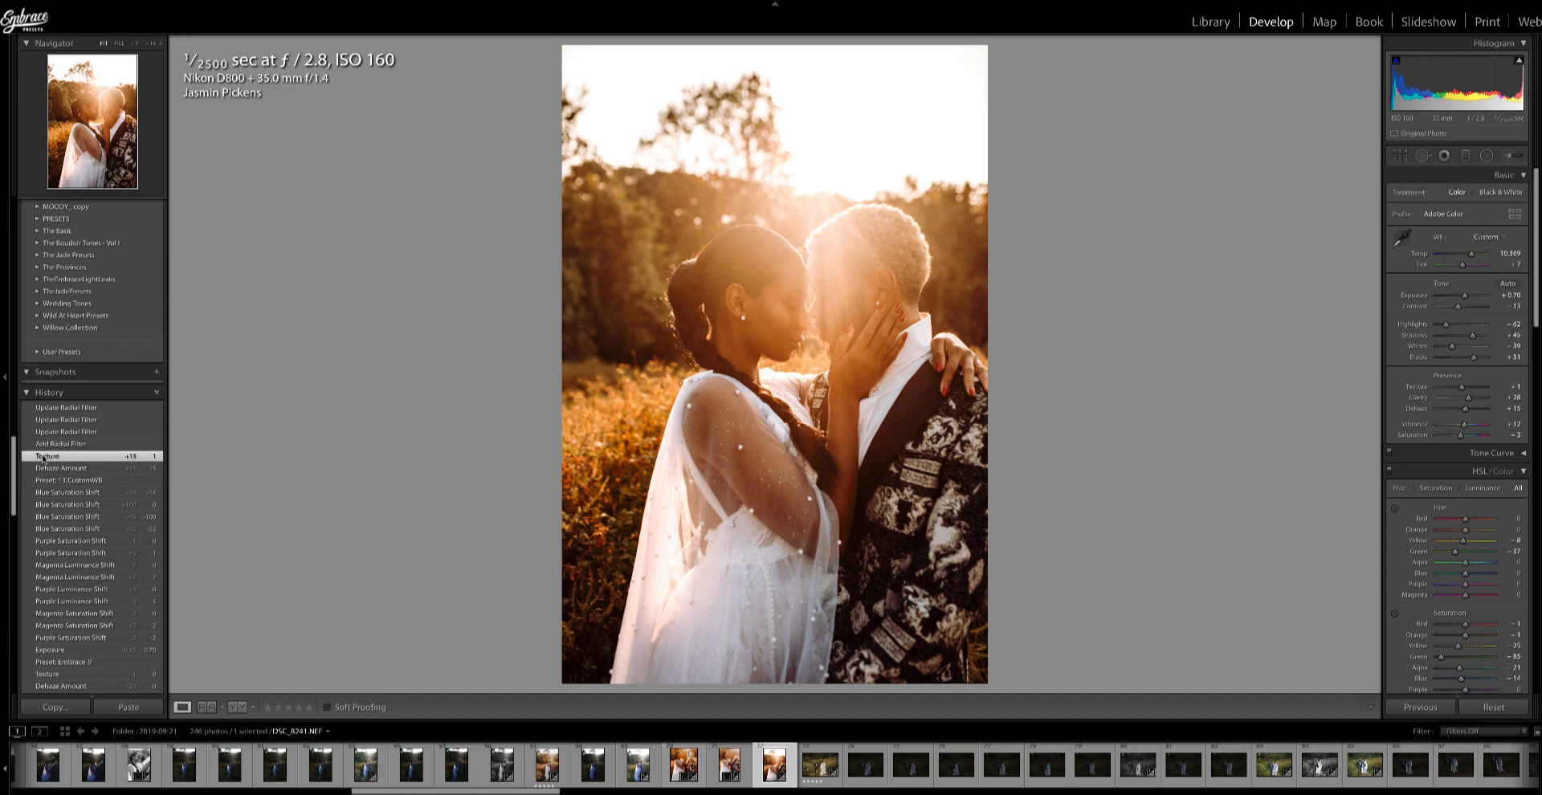
pyautogui.moveTo(14, 480); pyautogui.dragTo(22, 339)
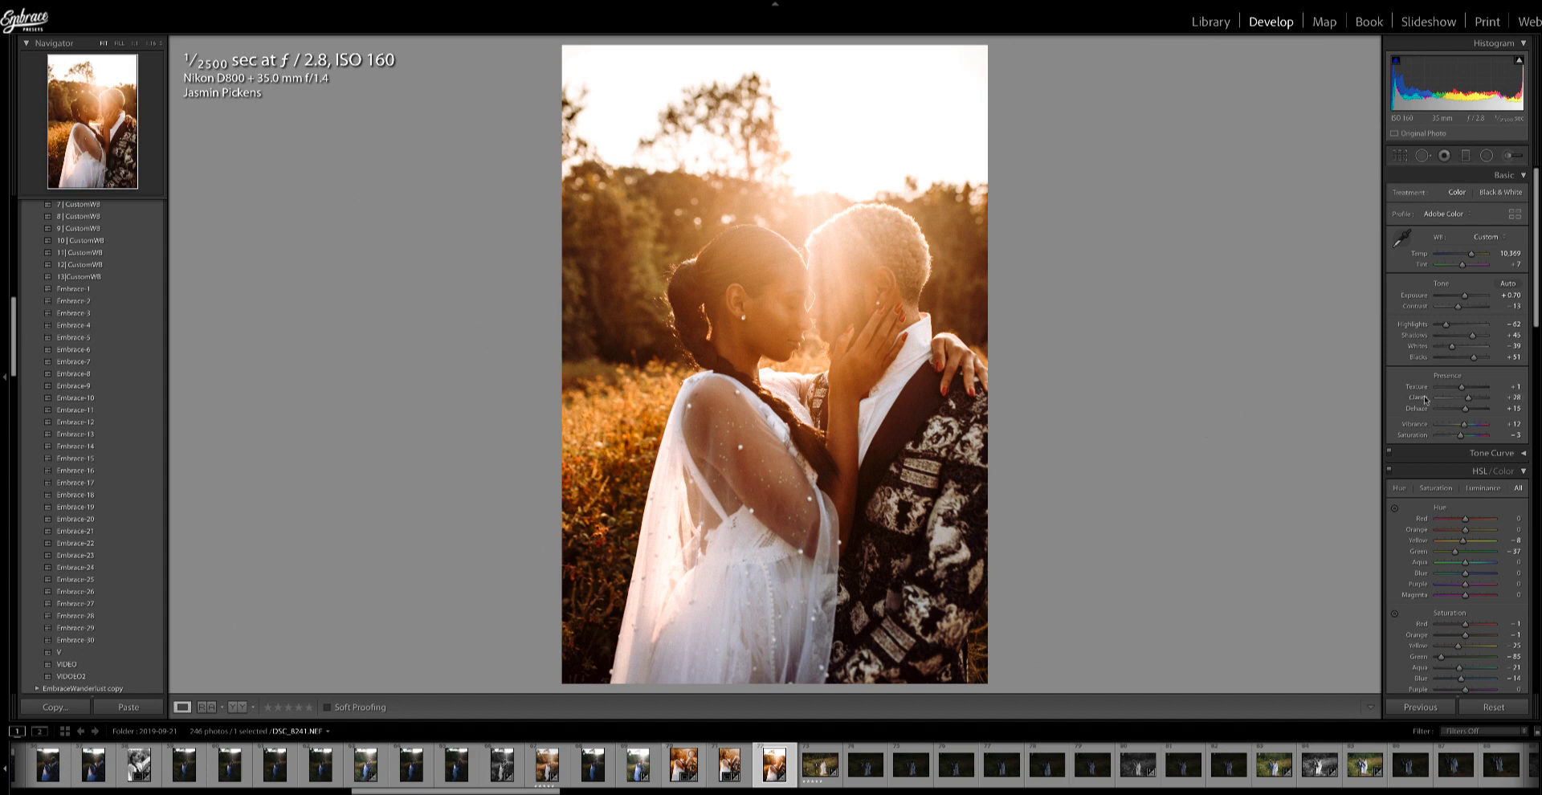
# Set the sharpening Amount to 109 and Masking to 76 so that mainly the edges are sharpened
pyautogui.scroll(-5, 1425, 399)
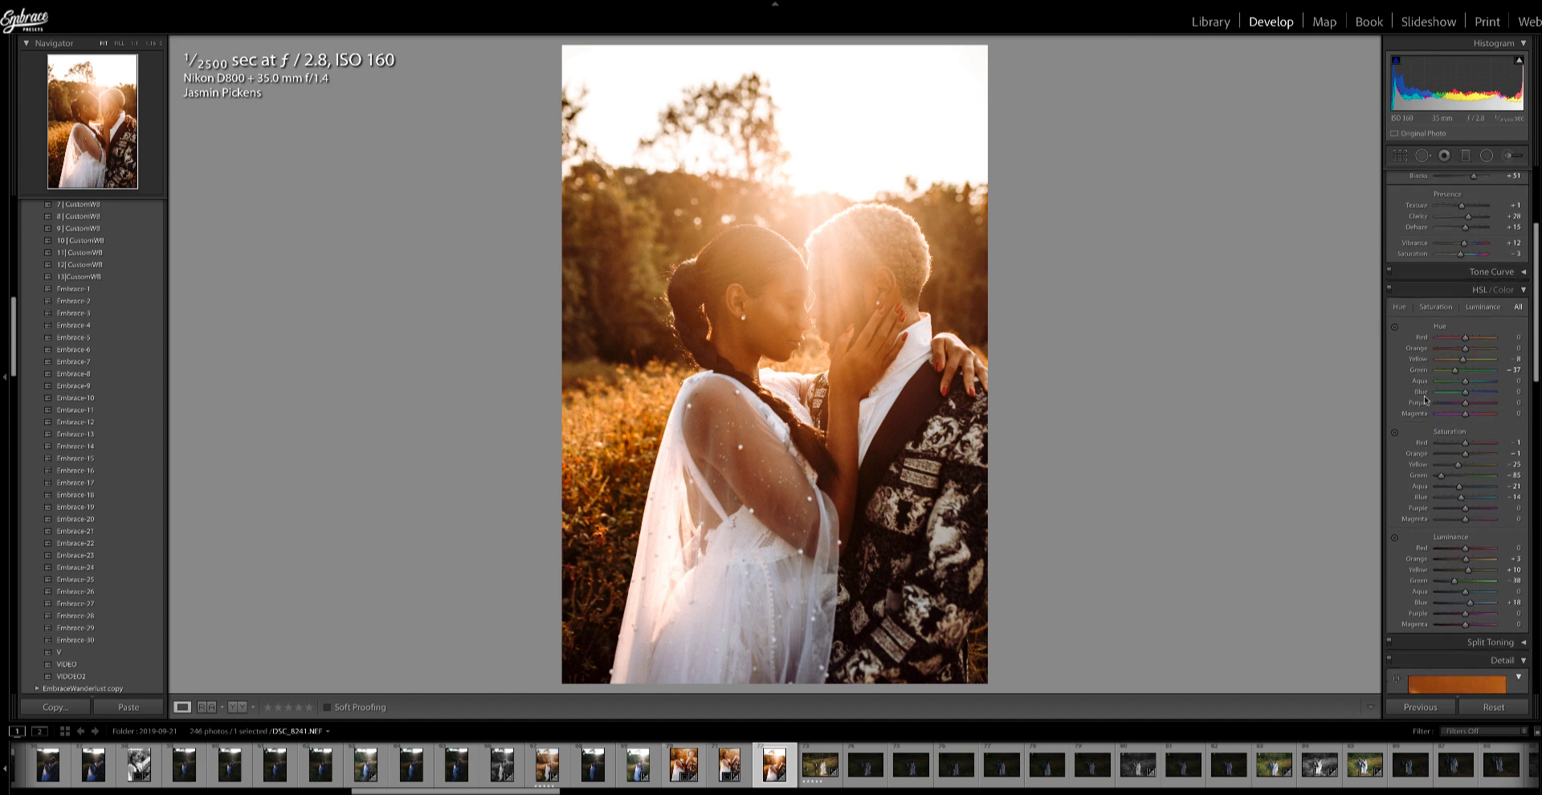
pyautogui.scroll(-4, 1424, 399)
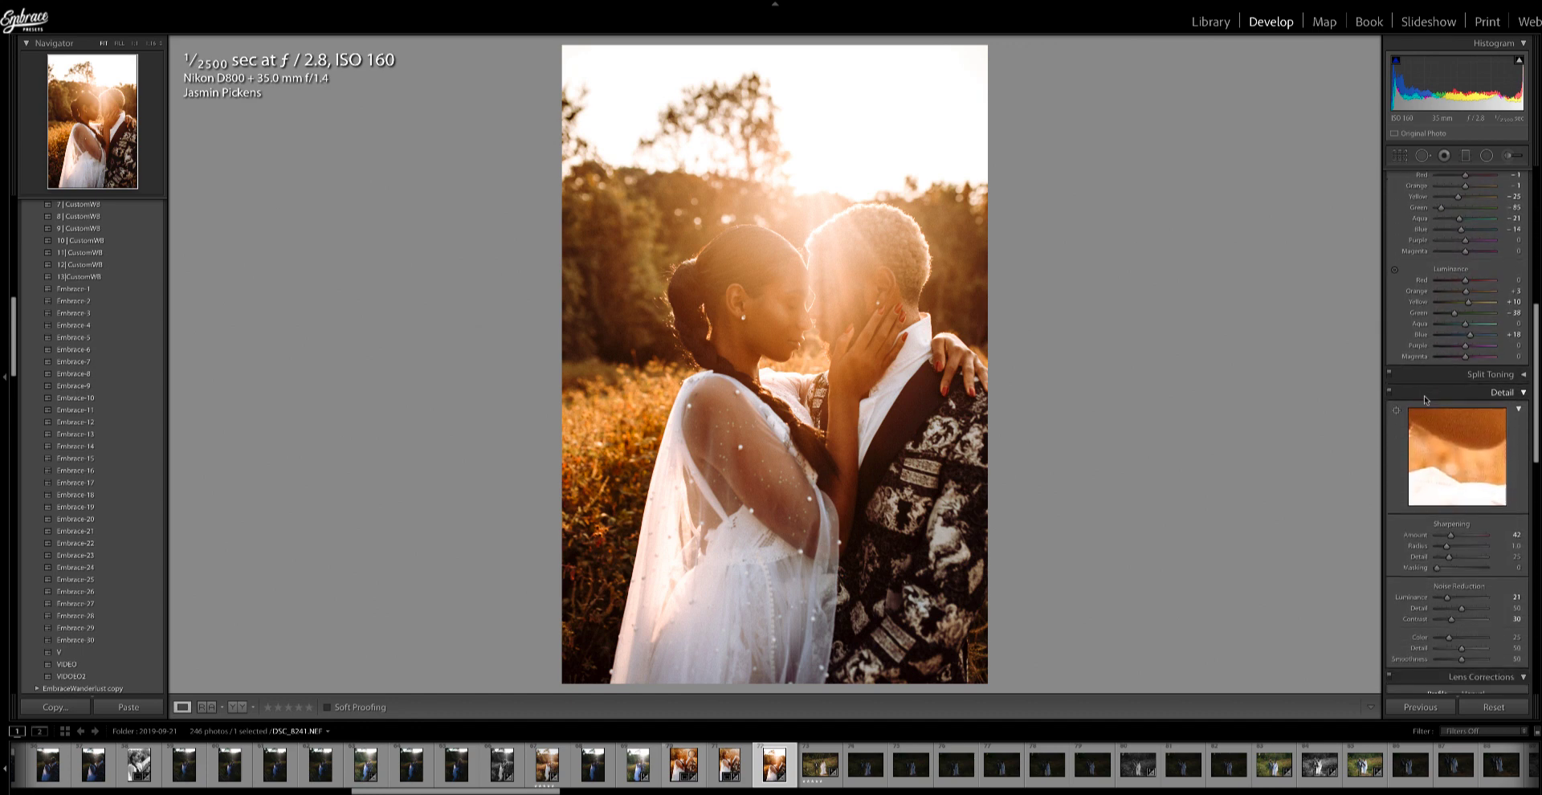
pyautogui.scroll(-2, 1424, 396)
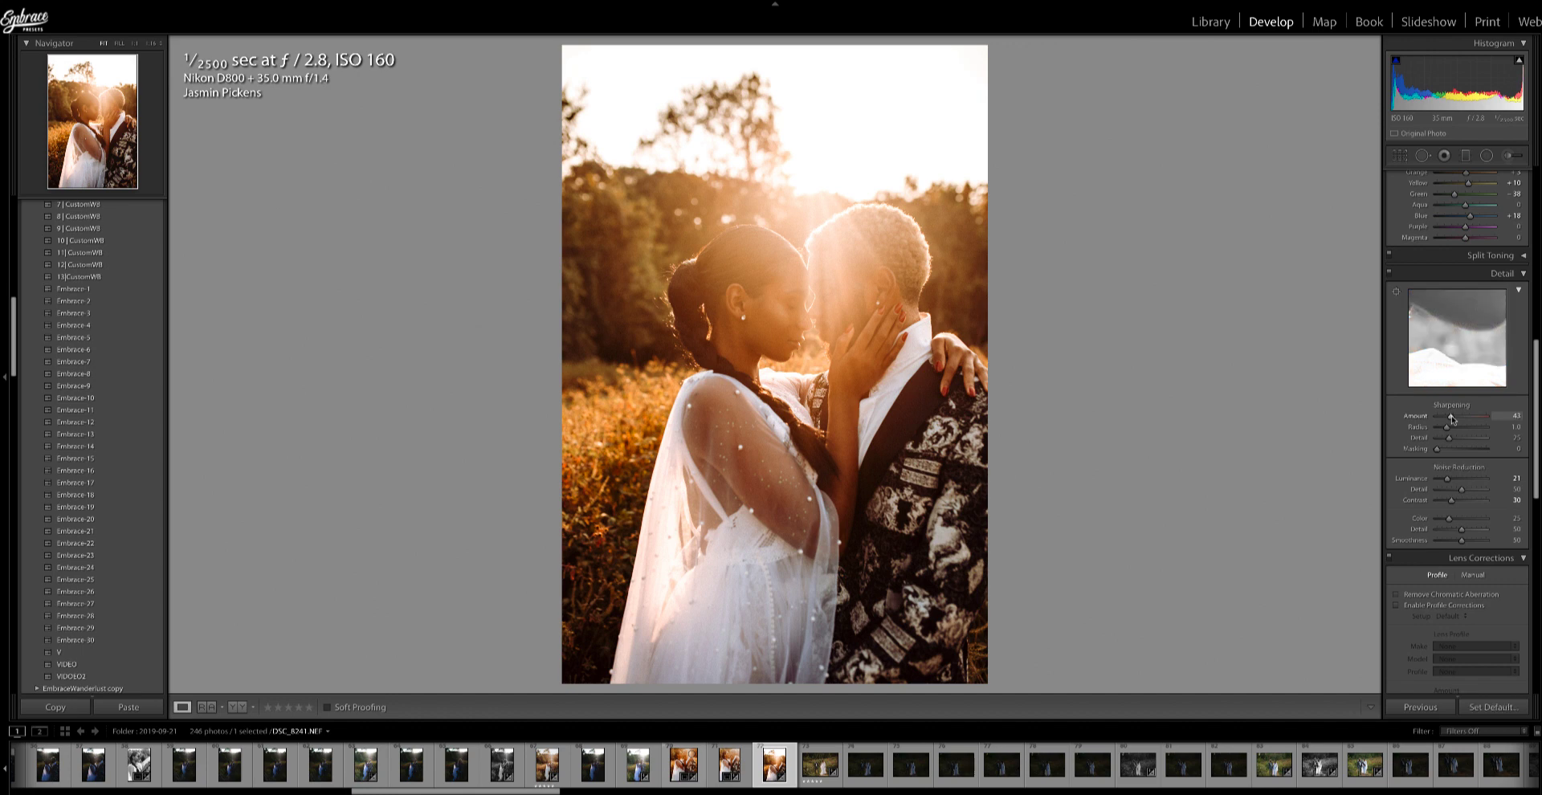
pyautogui.moveTo(1451, 418); pyautogui.dragTo(1475, 452)
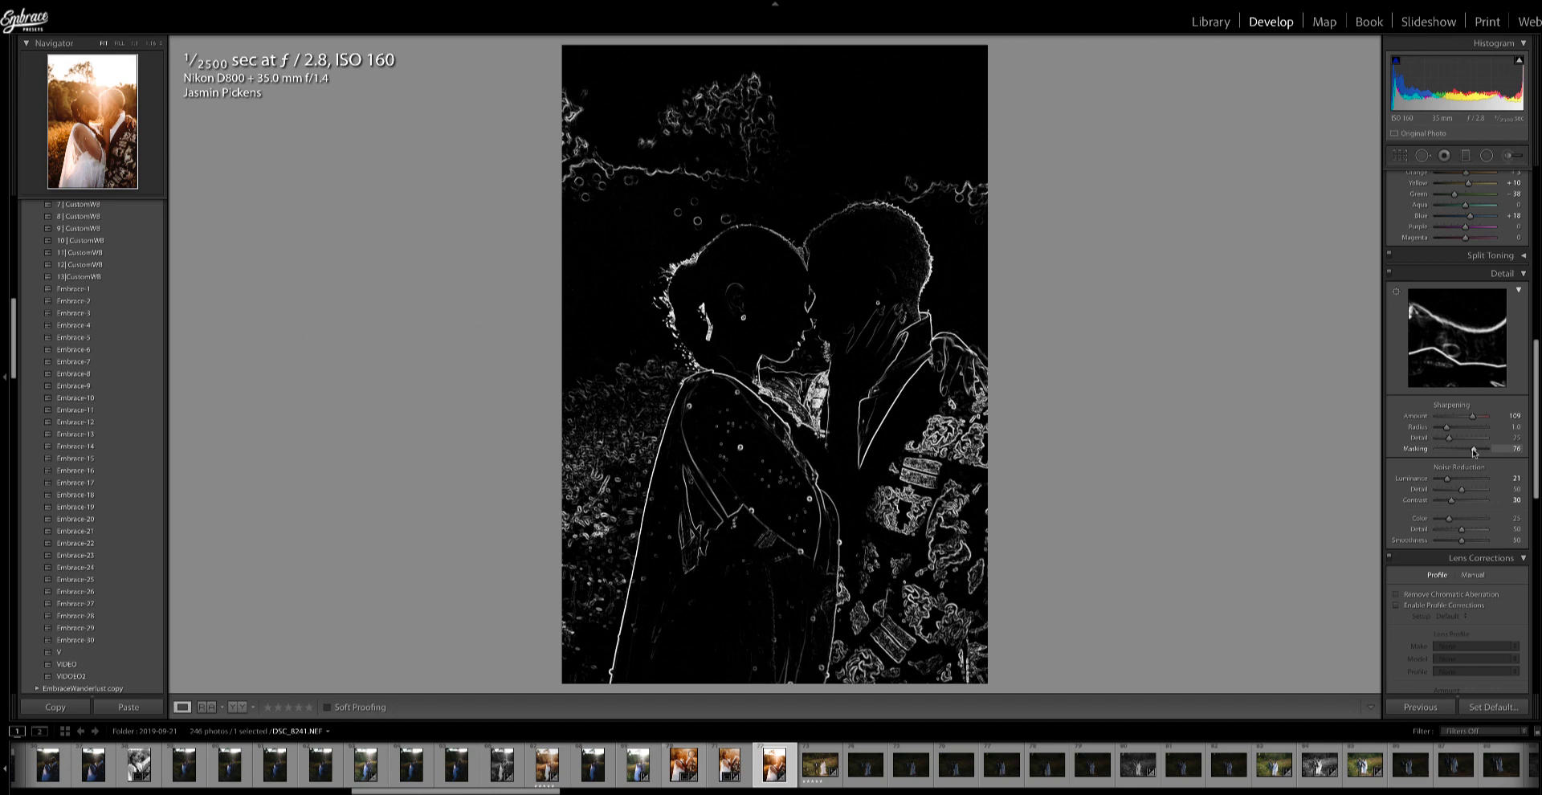
pyautogui.moveTo(1474, 453); pyautogui.dragTo(1475, 452)
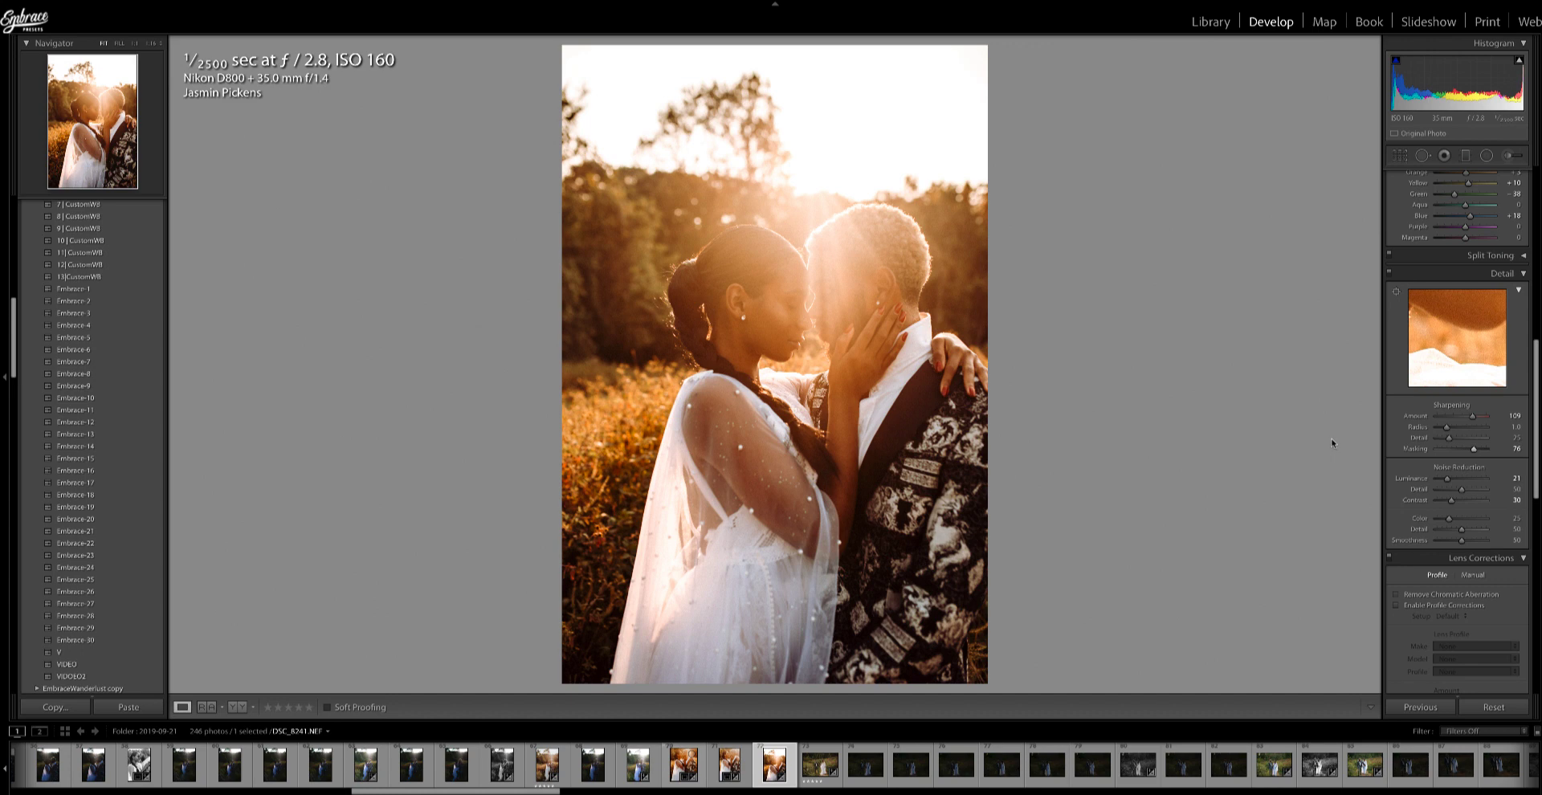
# Raise the photo's overall Saturation slightly in the basic adjustments
pyautogui.scroll(10, 1487, 408)
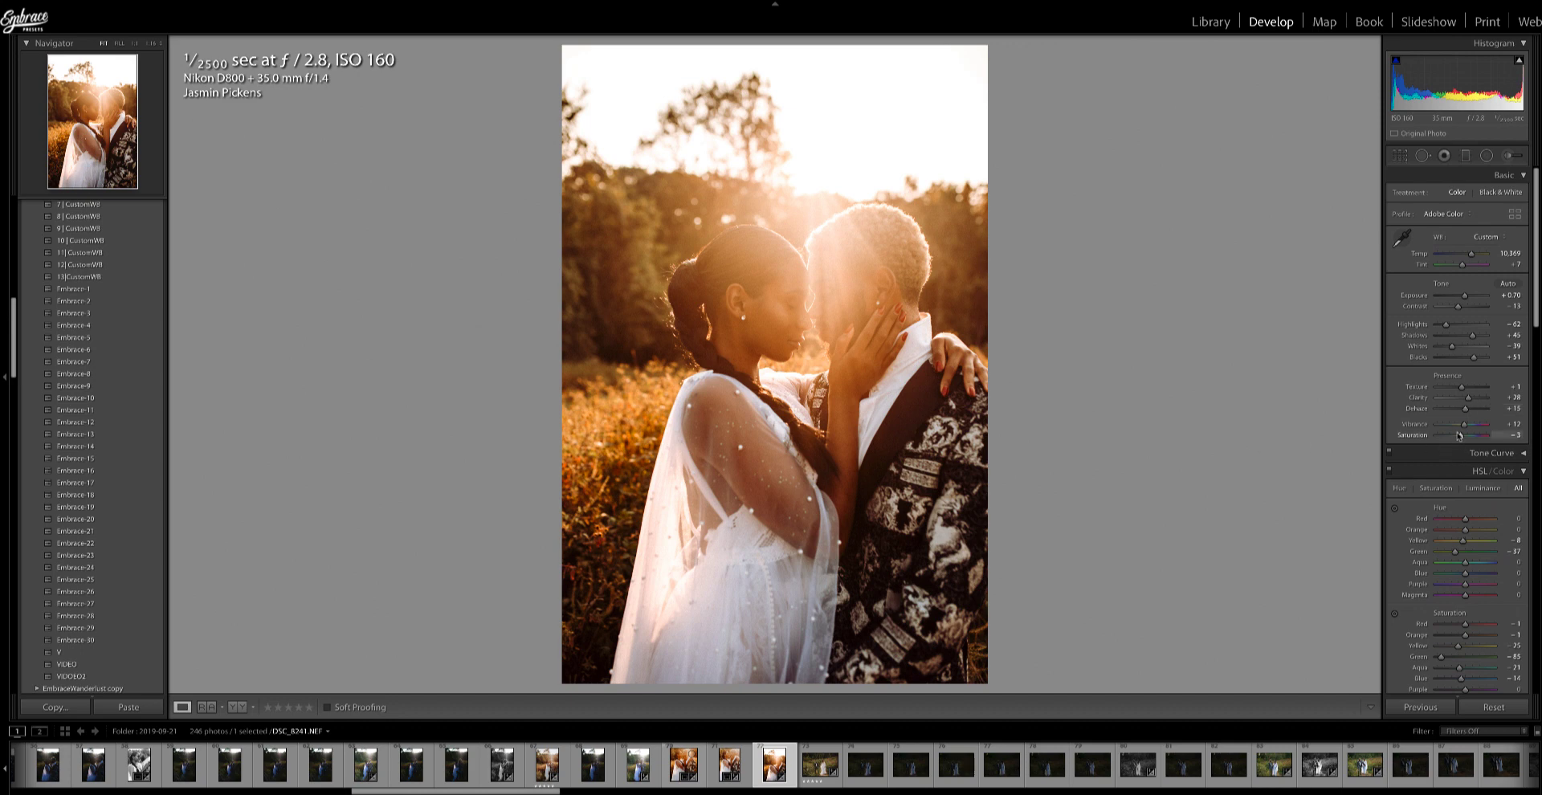
pyautogui.moveTo(1461, 437); pyautogui.dragTo(1463, 440)
# Compare the original and edited portrait side by side in the Before/After Left/Right view
pyautogui.click(253, 708)
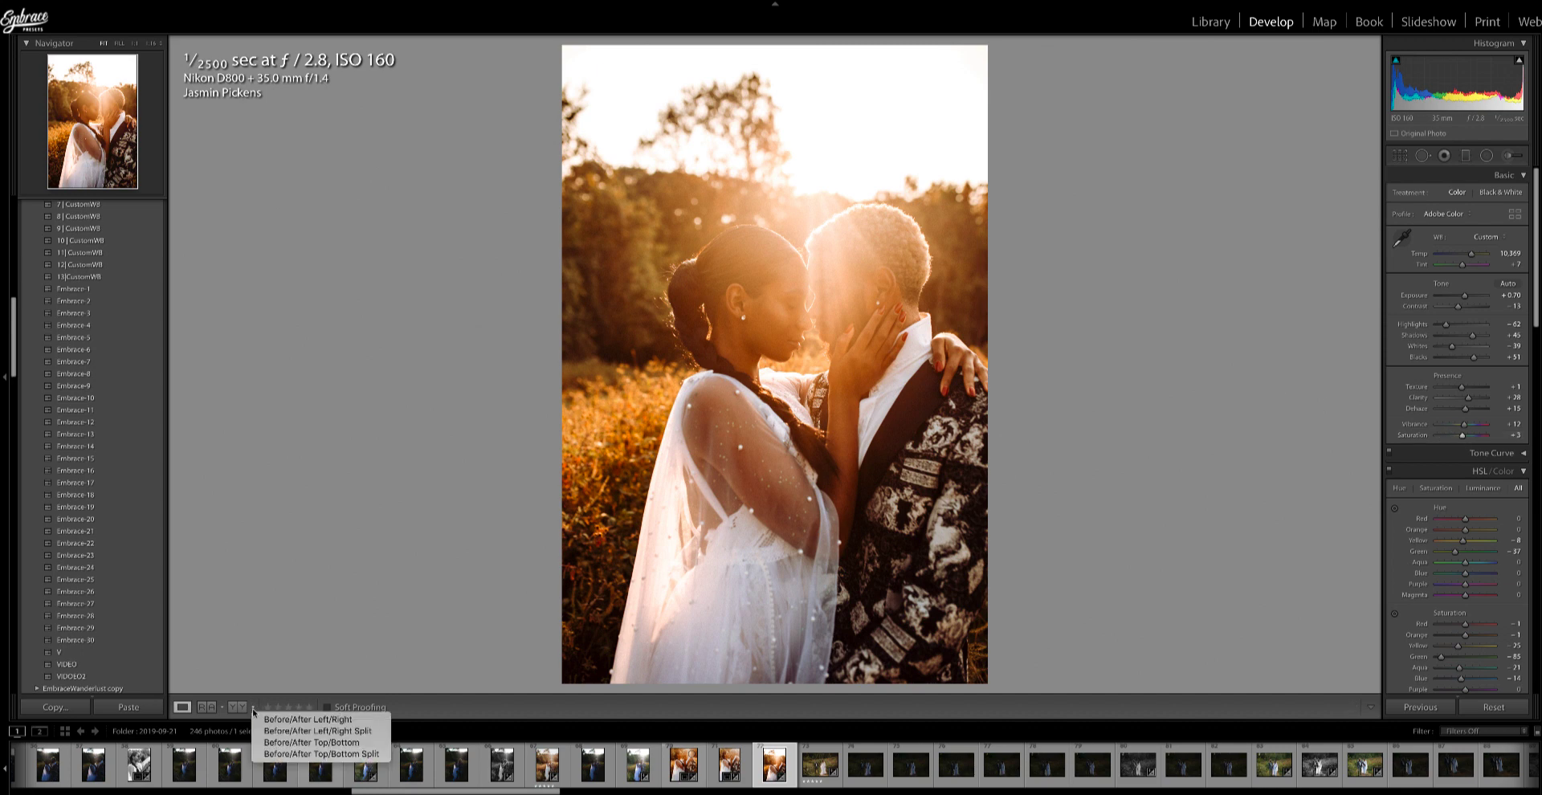
pyautogui.click(257, 721)
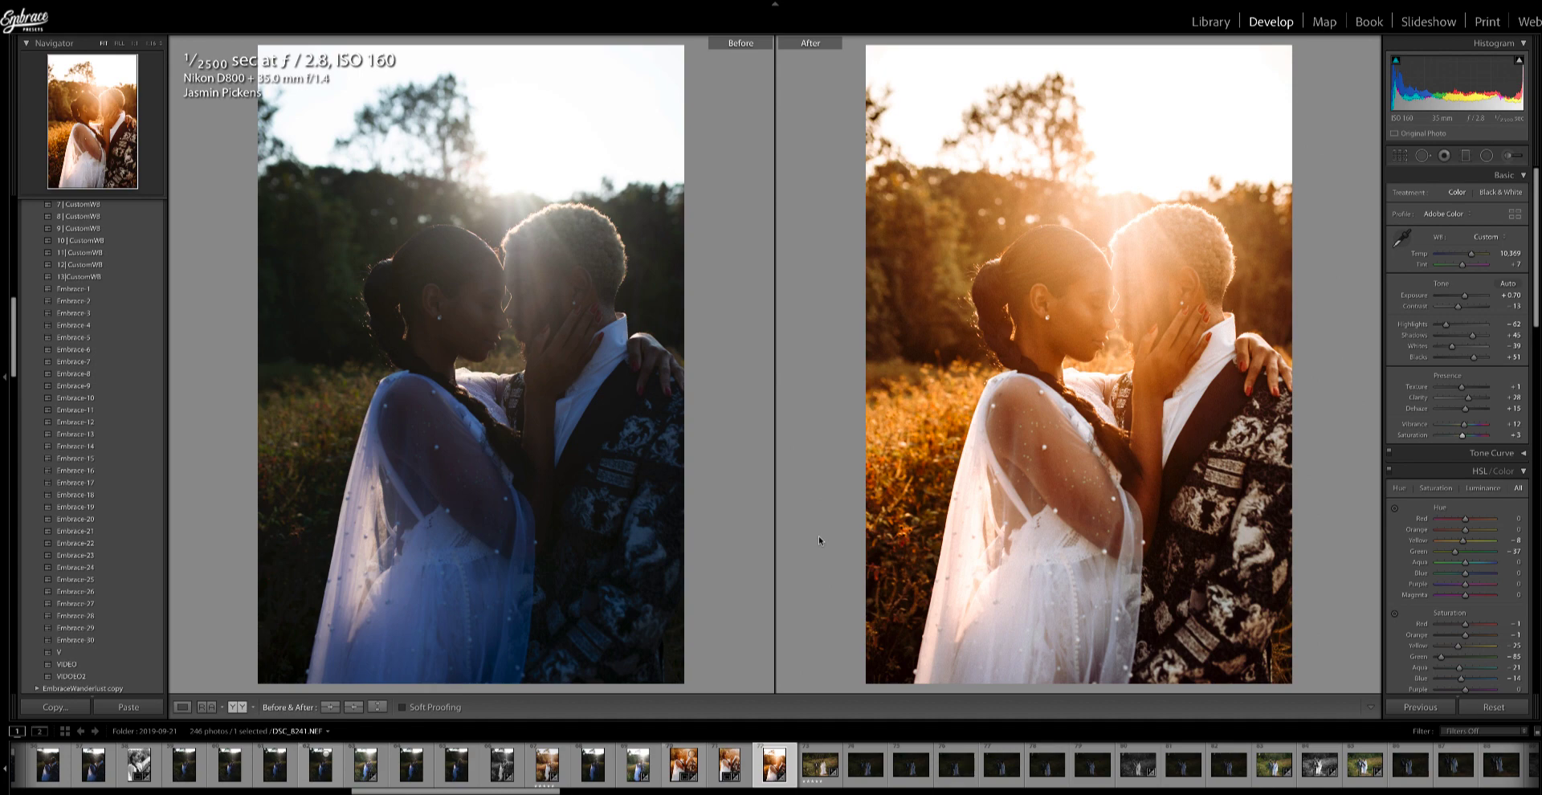
pyautogui.click(1307, 2)
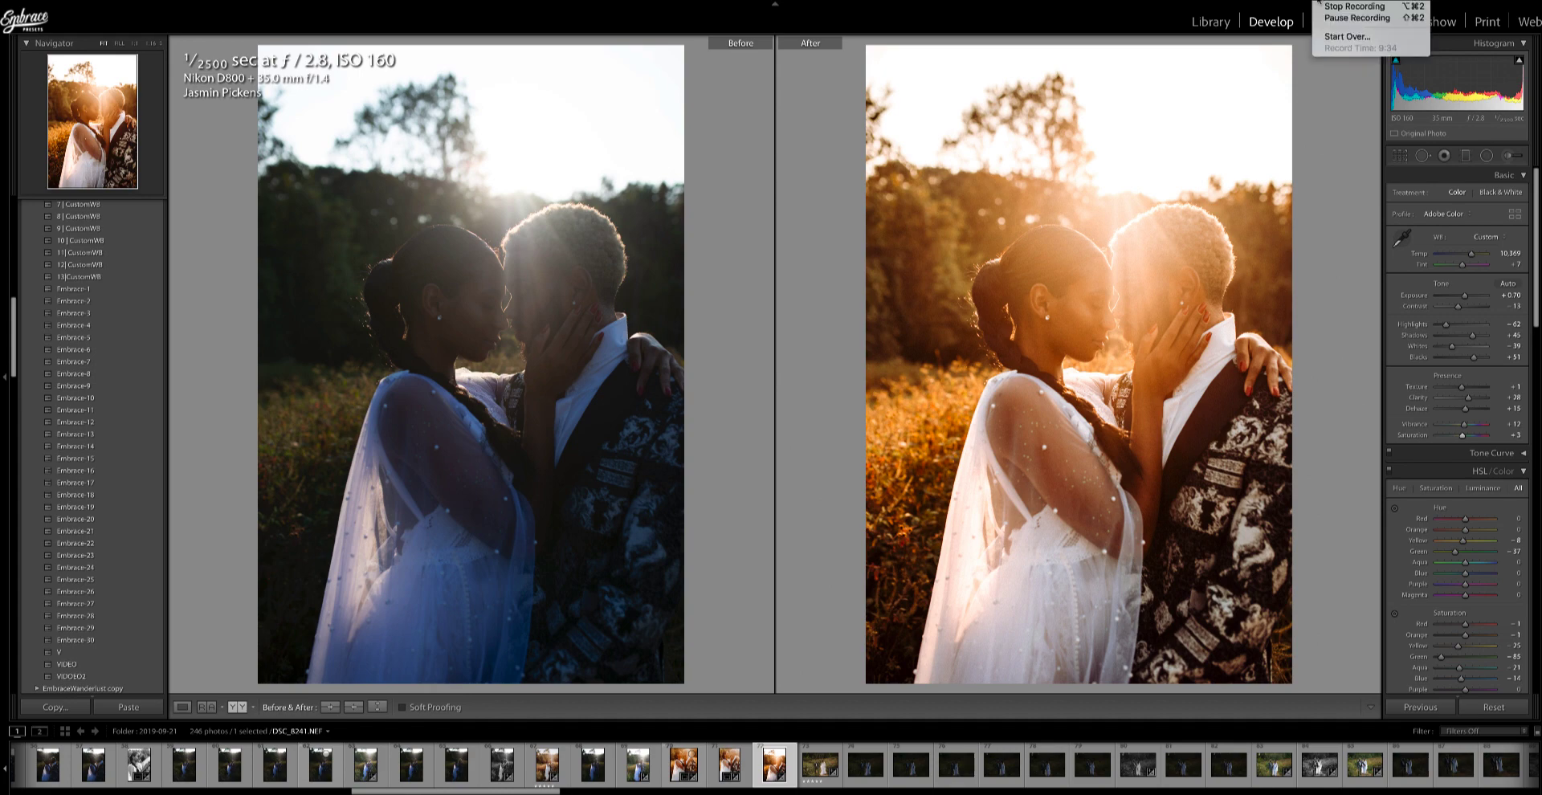